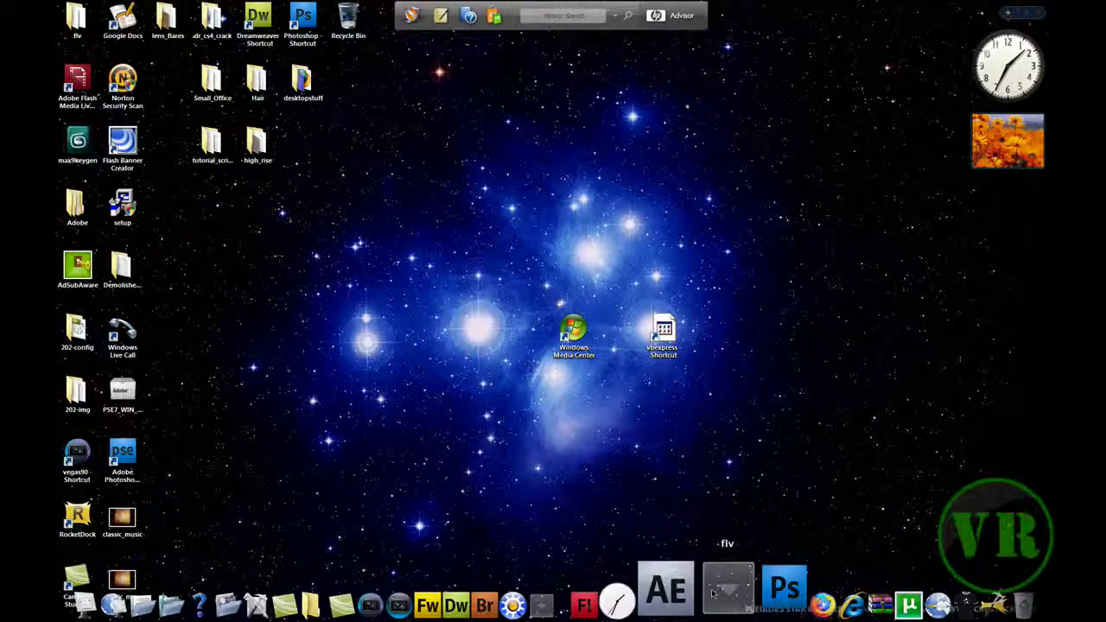
Step: Restore the Photoshop window showing the photo-filled videorm1 document
left_click(713, 593)
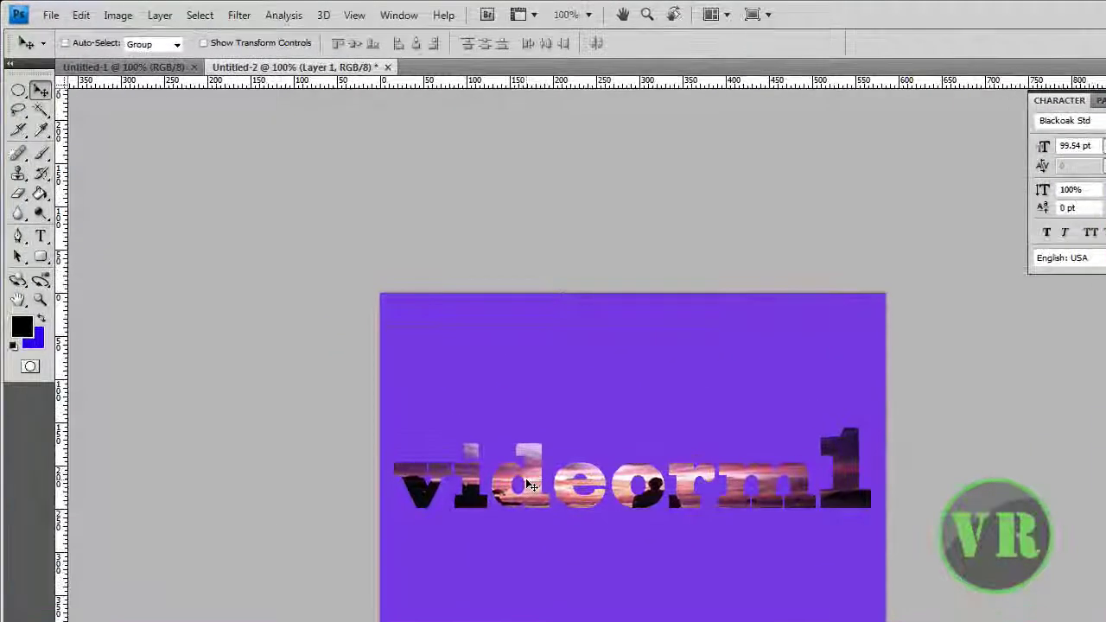
Step: Drag the photo-filled videorm1 text slightly lower on the purple canvas
left_click_drag(530, 486, 526, 518)
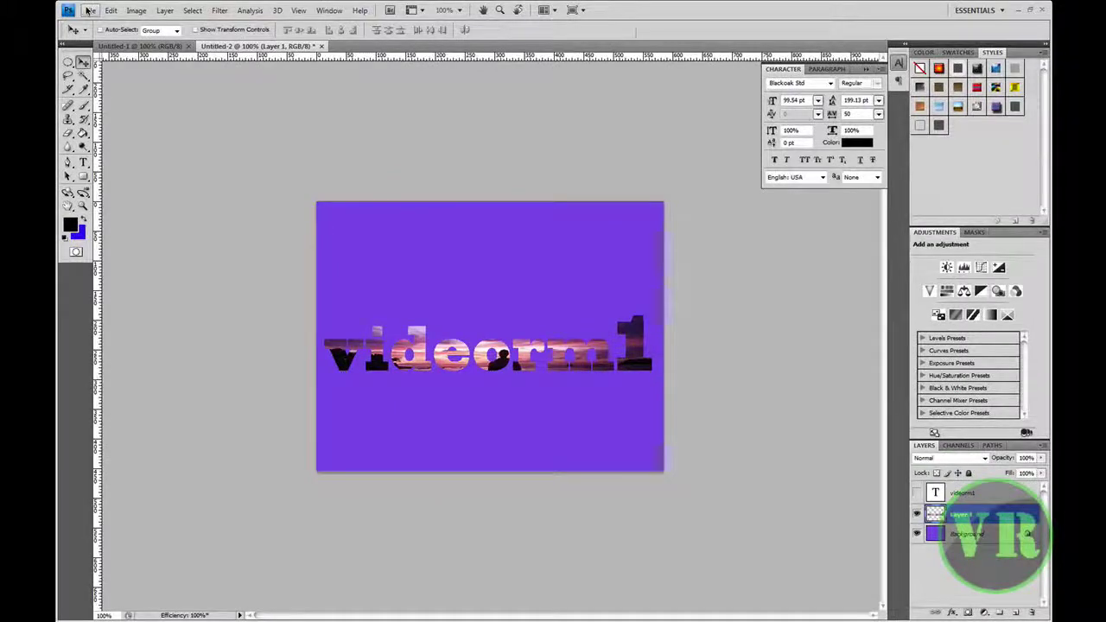
Step: Create a new 491 × 340 px, 72 ppi RGB document with a white background (Untitled-3)
left_click(89, 11)
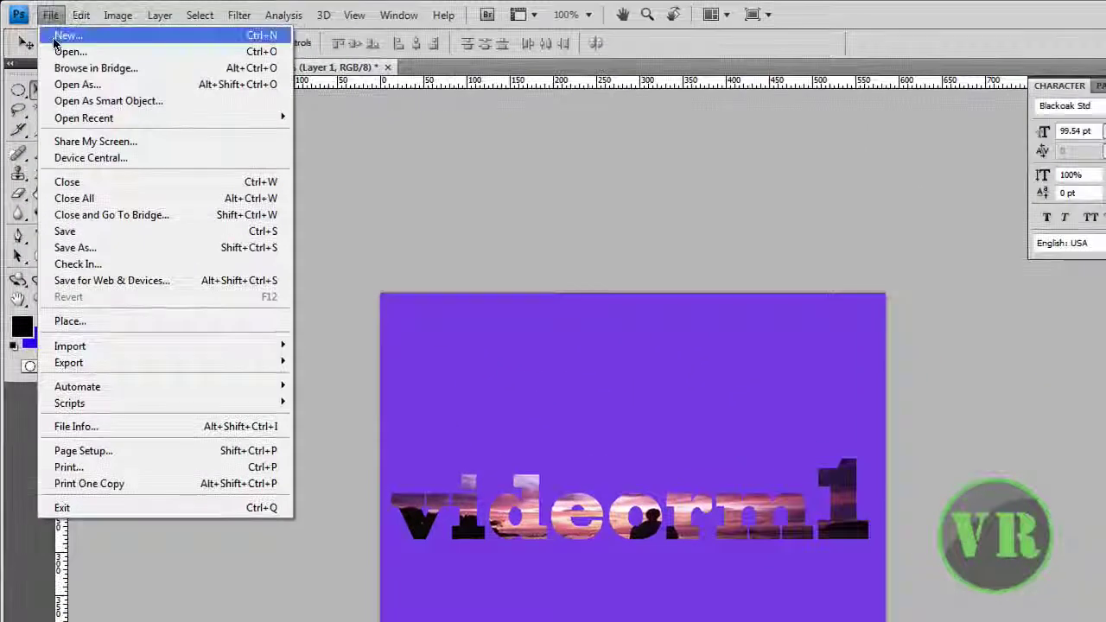
left_click(68, 35)
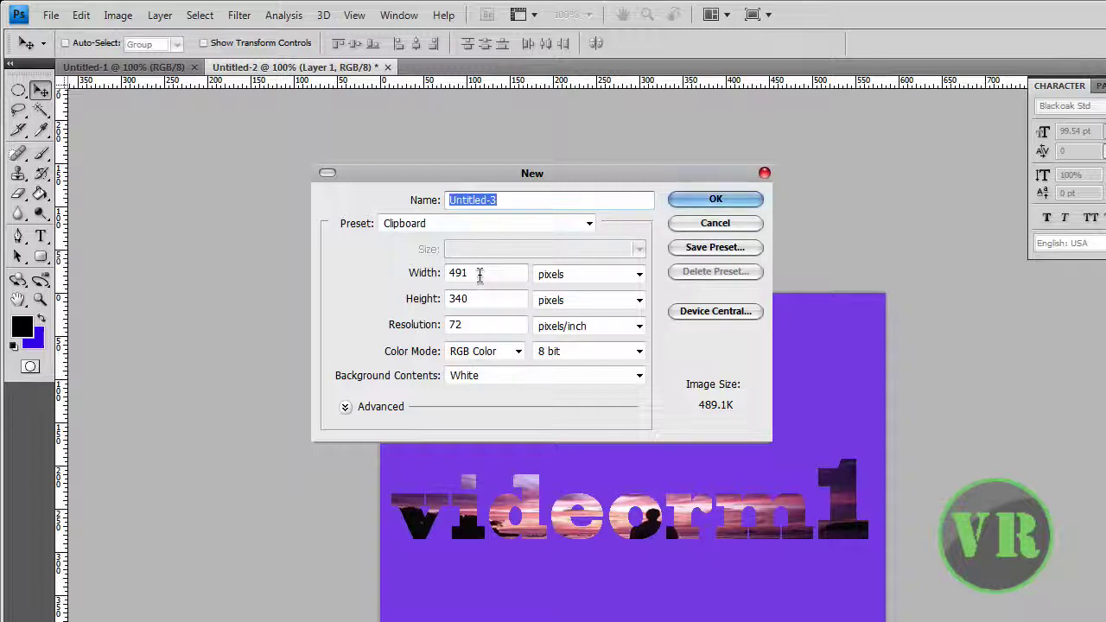
double_click(480, 274)
double_click(482, 299)
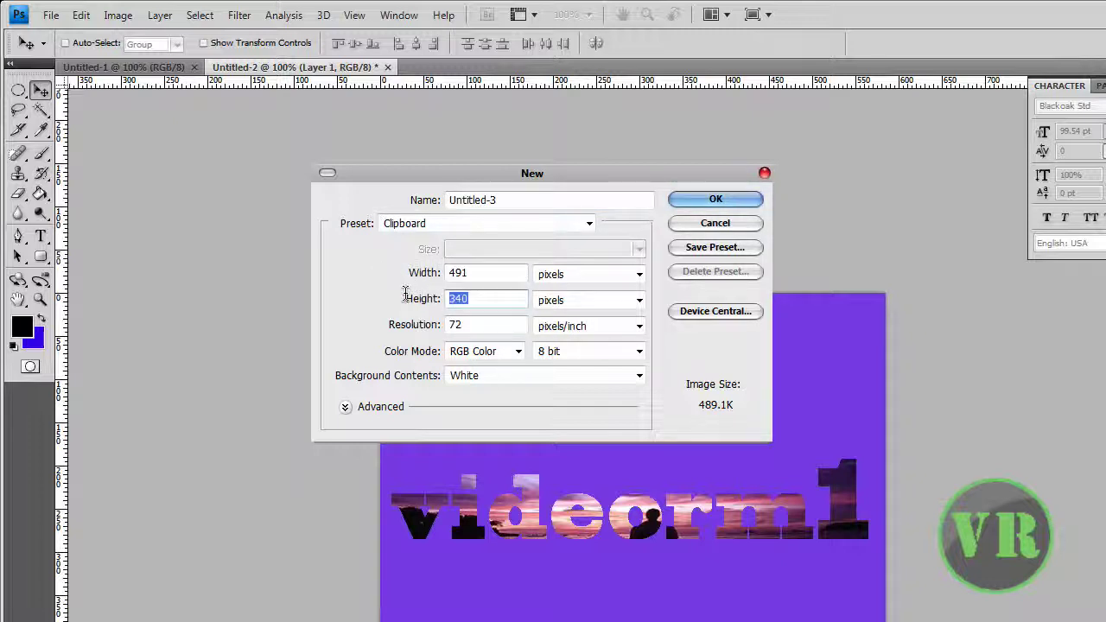
double_click(471, 273)
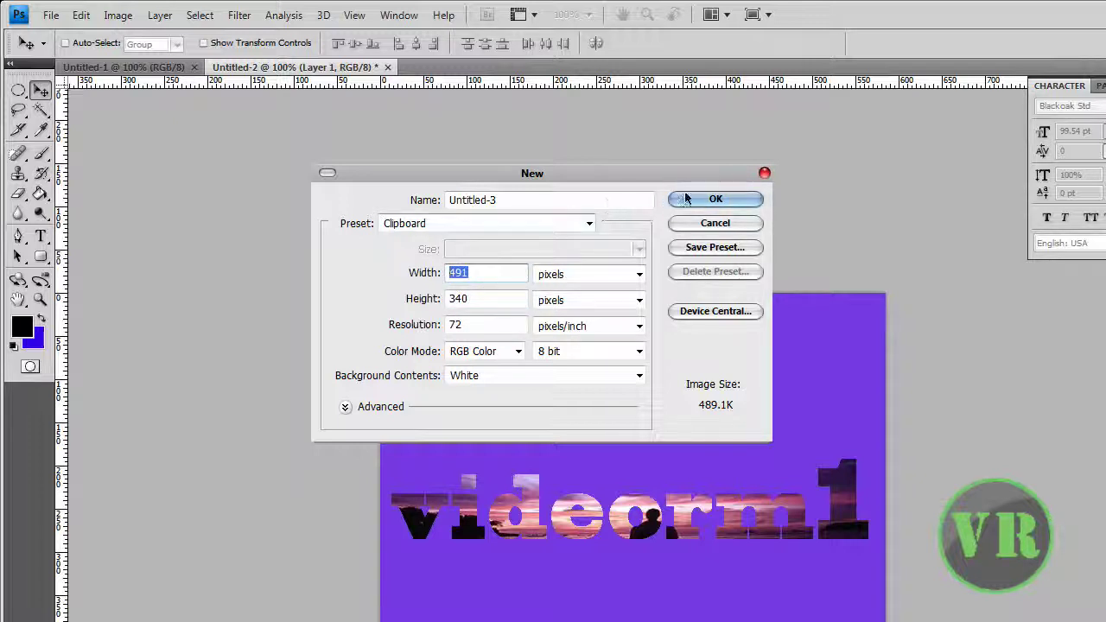
left_click(724, 203)
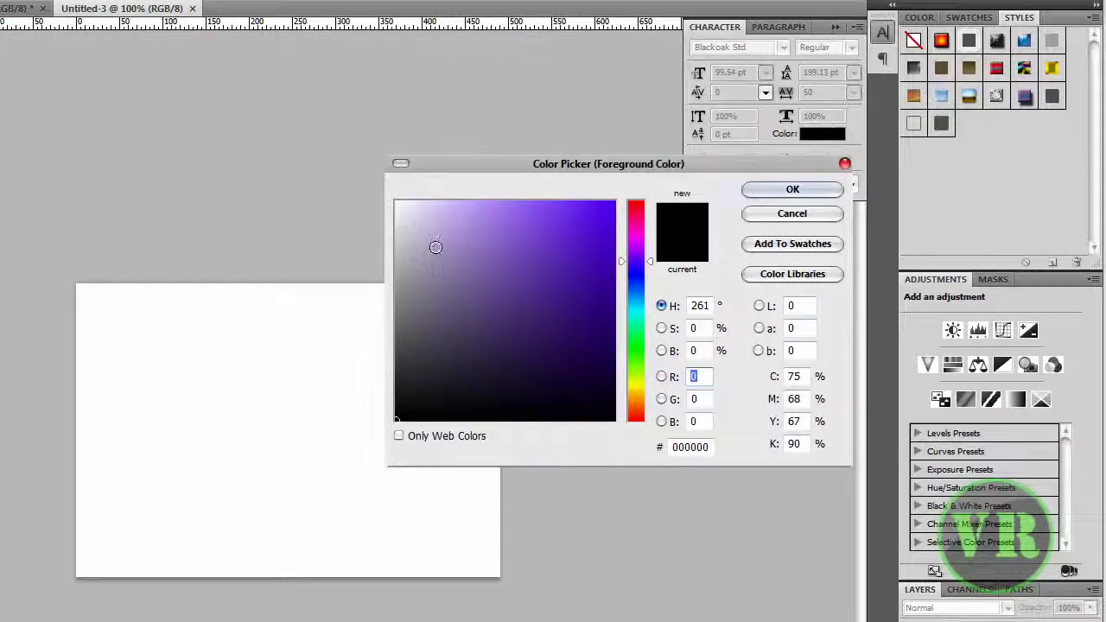
Step: Try a light lavender, then set the foreground colour back to black 000000
left_click(423, 230)
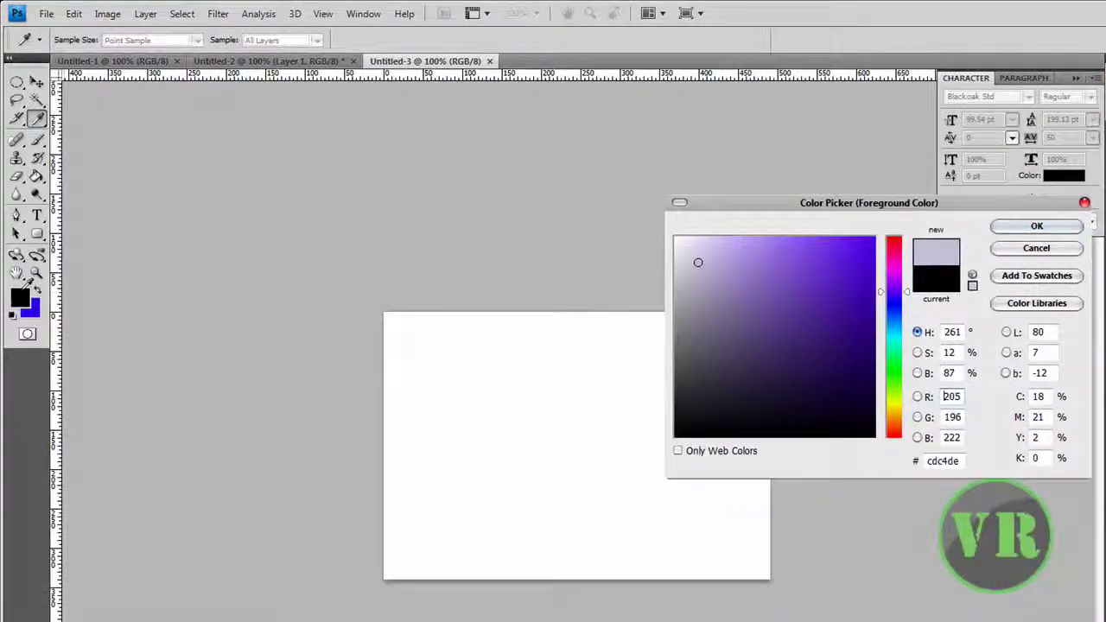
left_click(19, 294)
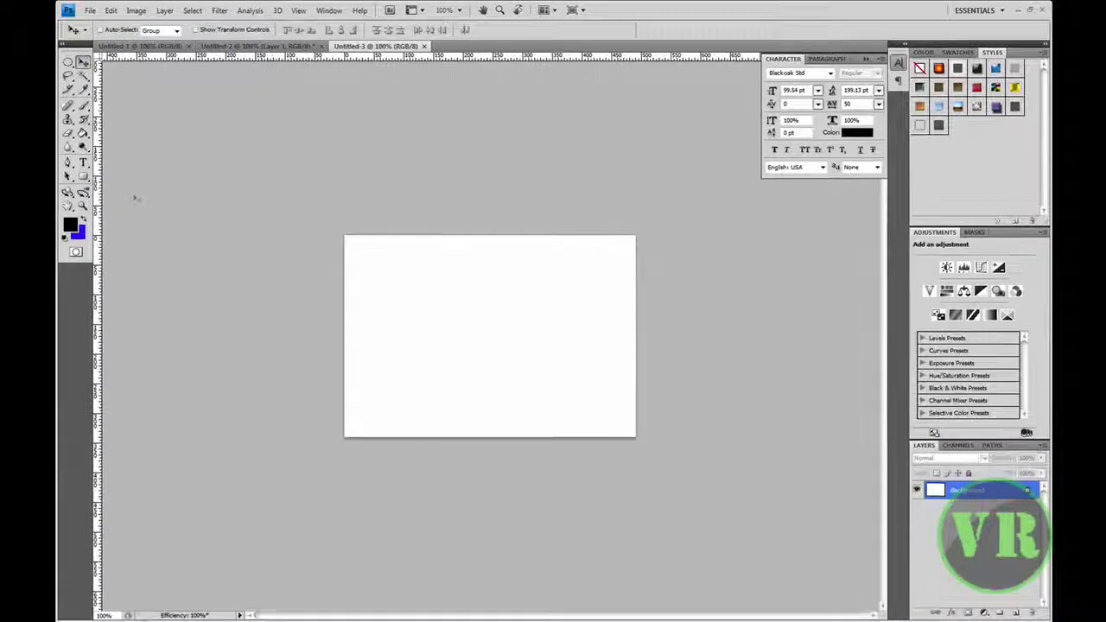
left_click(83, 134)
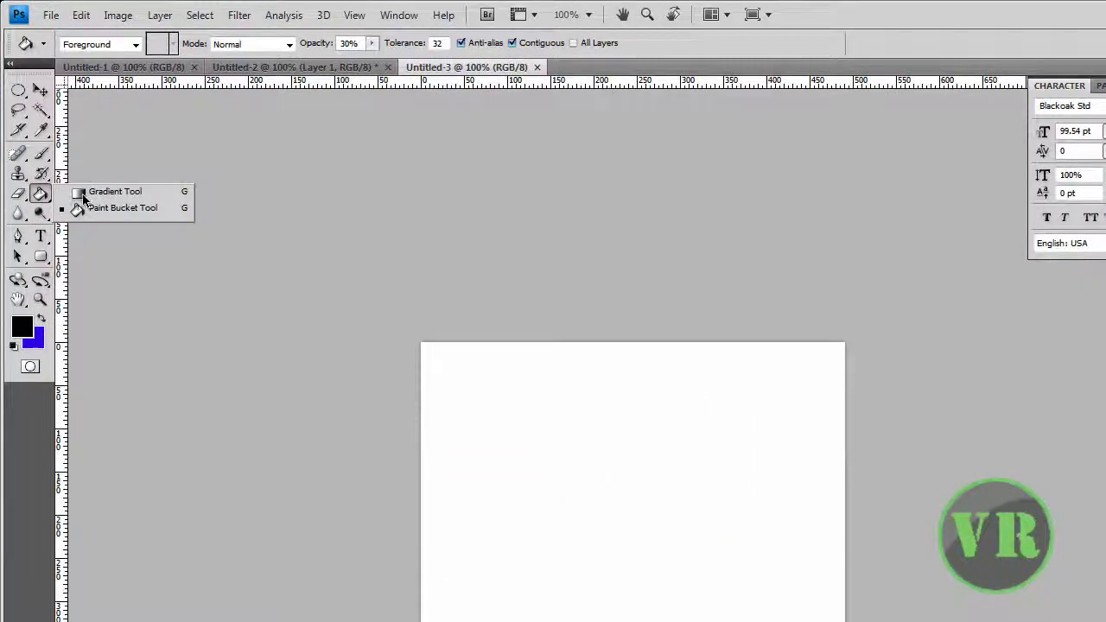
Step: Fill Untitled-3 with a vertical white-to-black gradient using the Gradient Tool
left_click(132, 195)
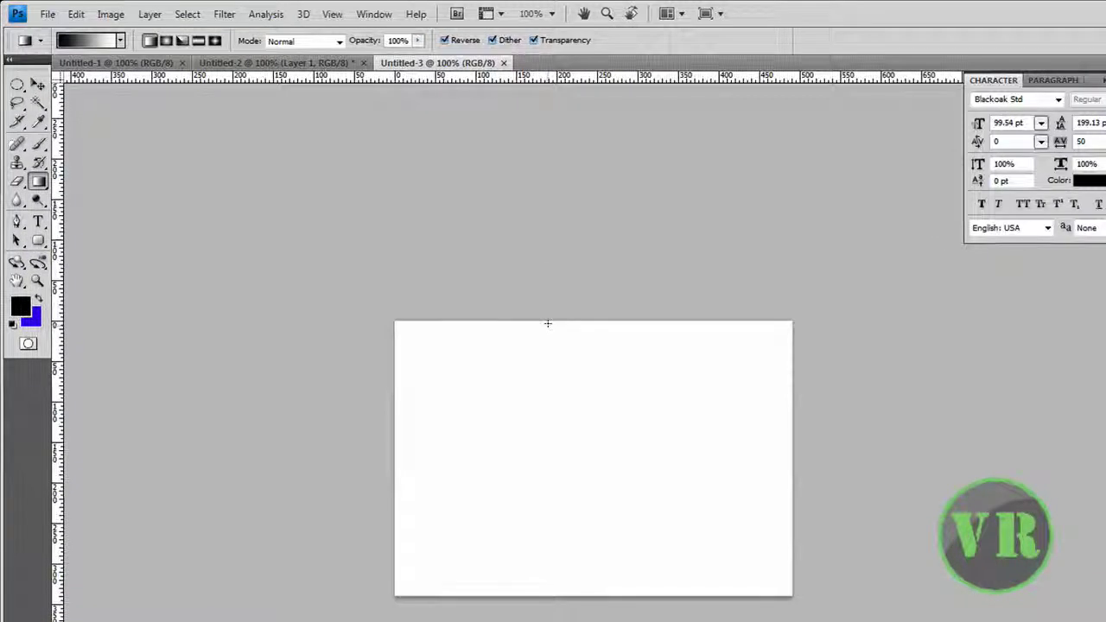
left_click_drag(544, 392, 557, 596)
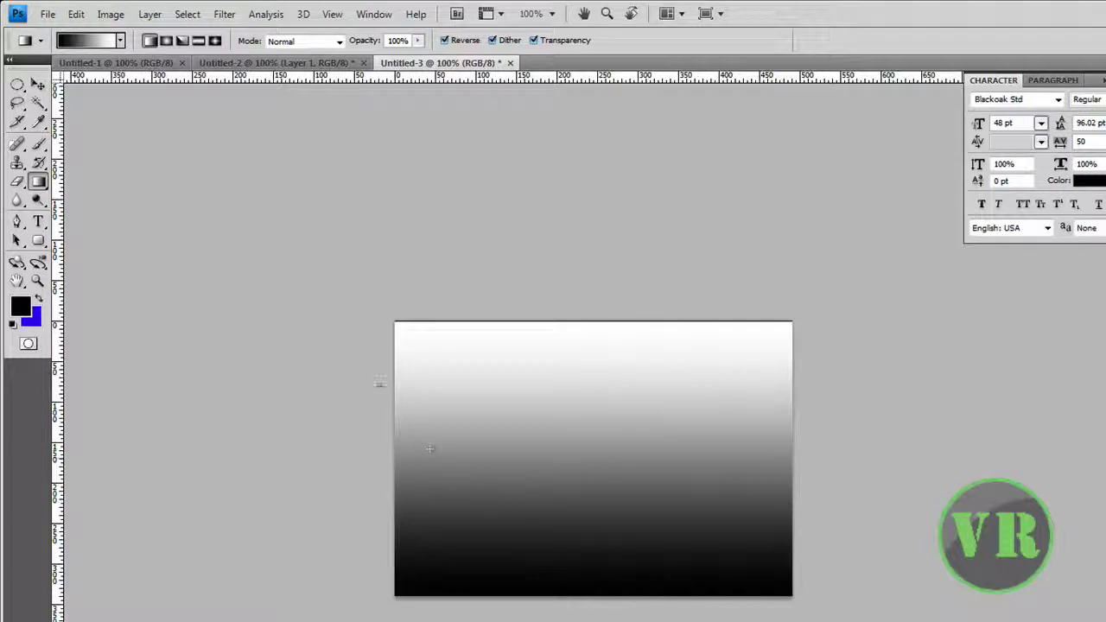
Step: Add the text 'Videorm1' in black 48 pt Blackoak Std across the gradient
left_click(39, 222)
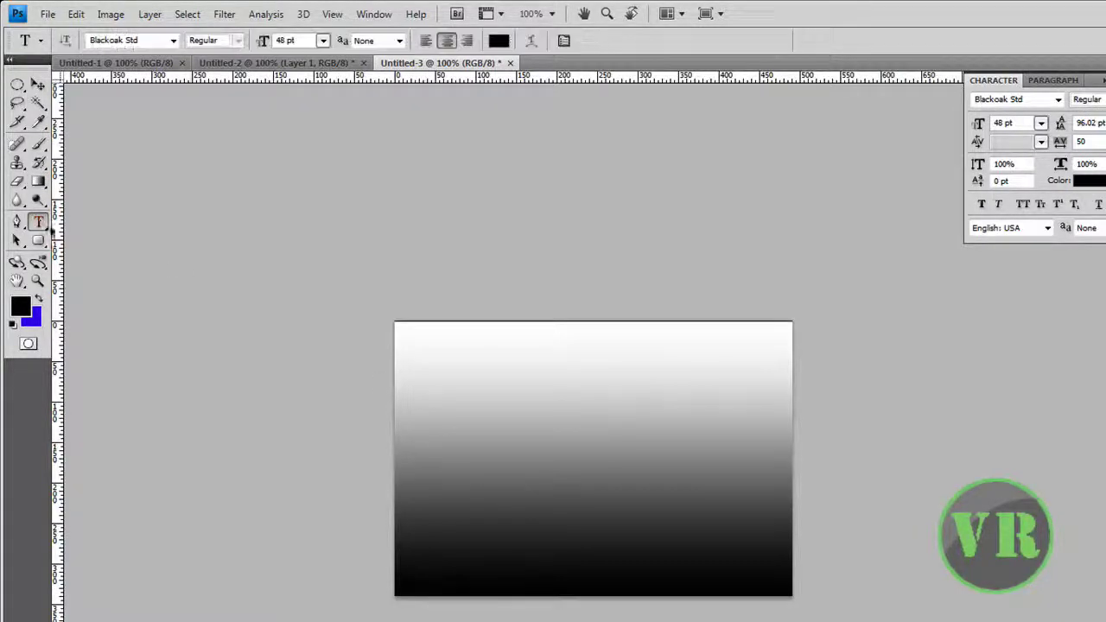
left_click(432, 459)
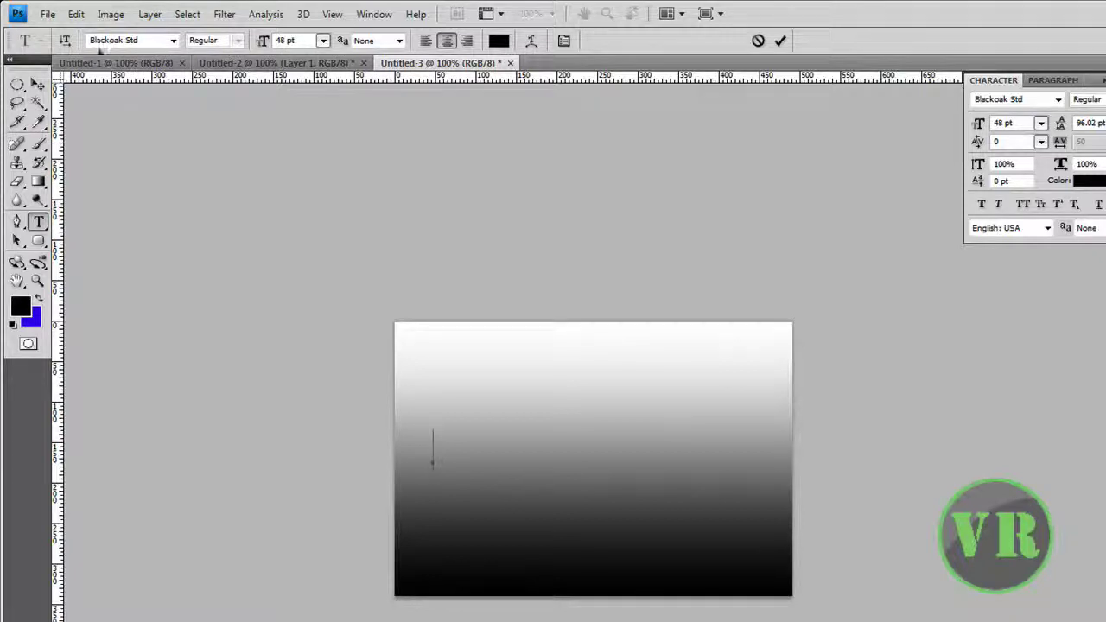
left_click(173, 42)
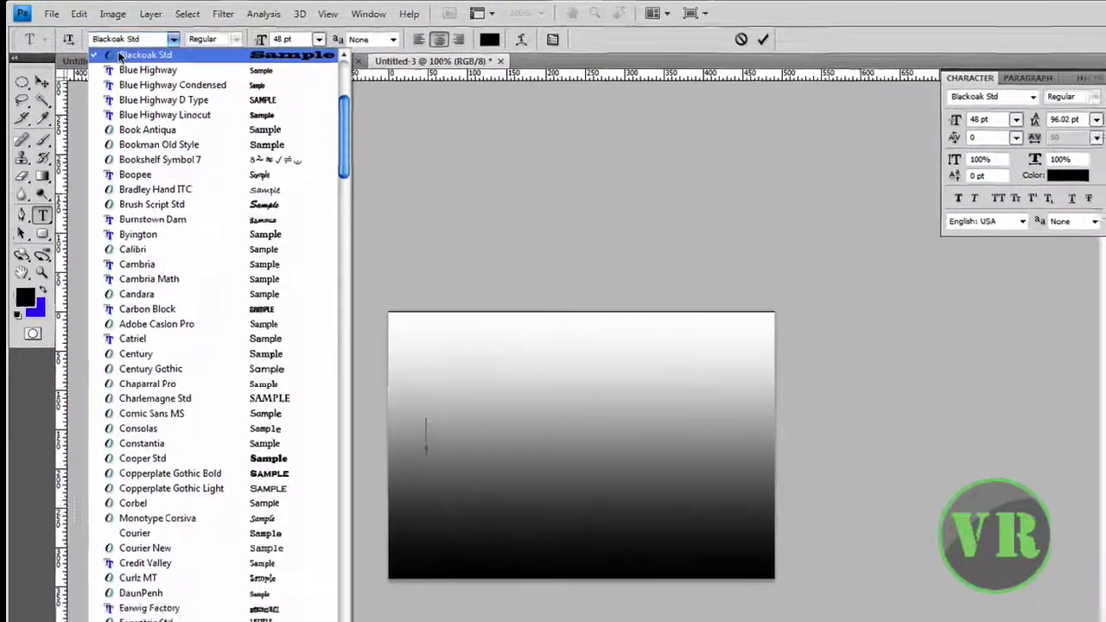
left_click(186, 57)
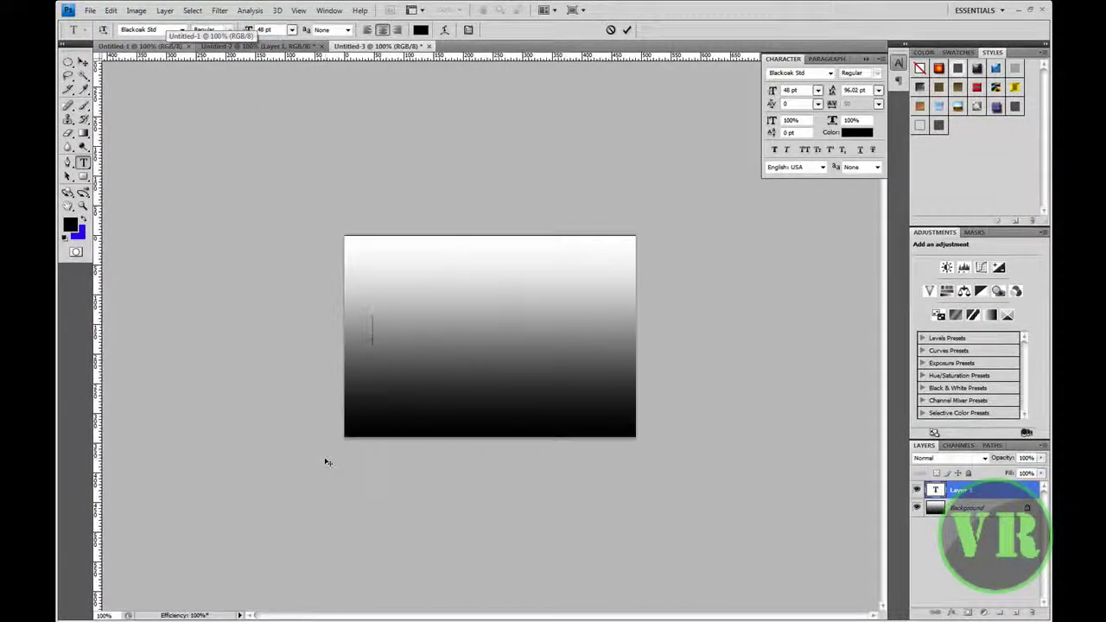
type("V")
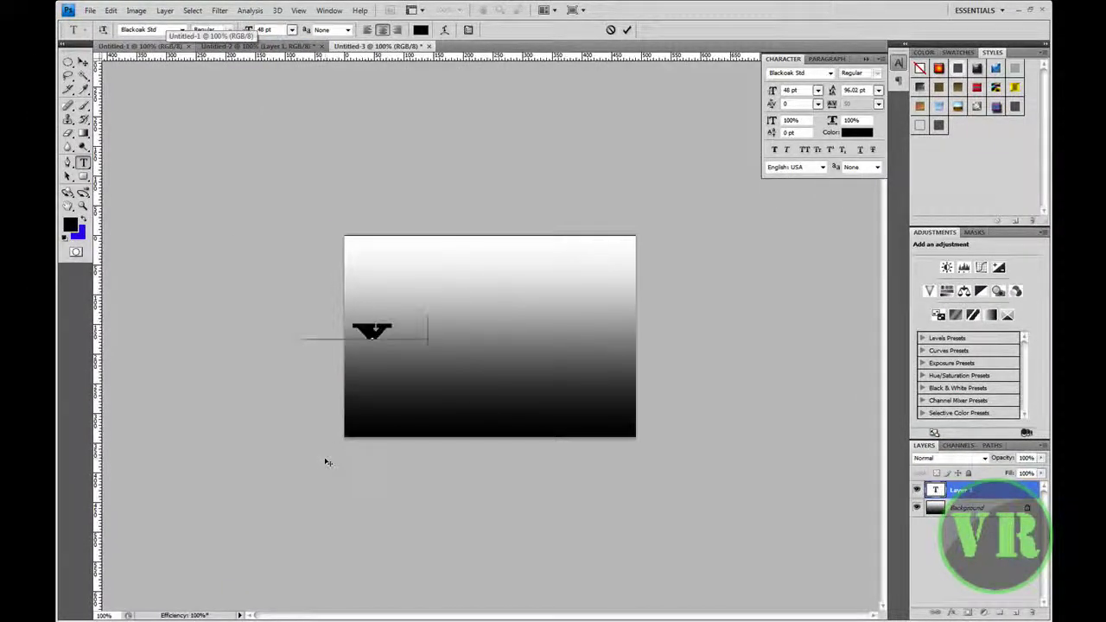
type("ide")
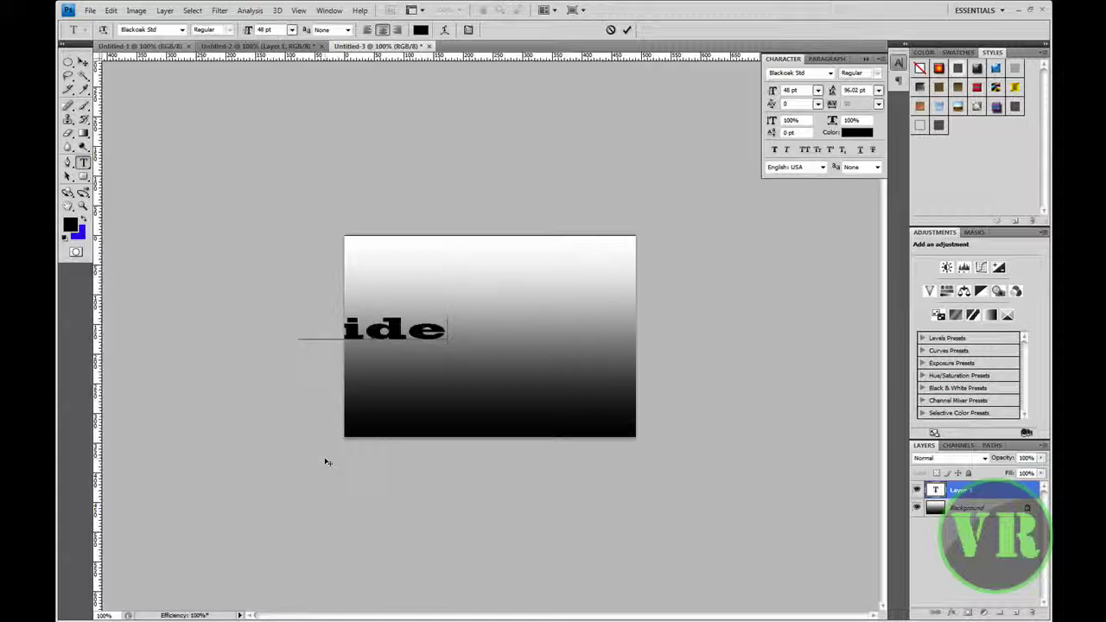
type("orm")
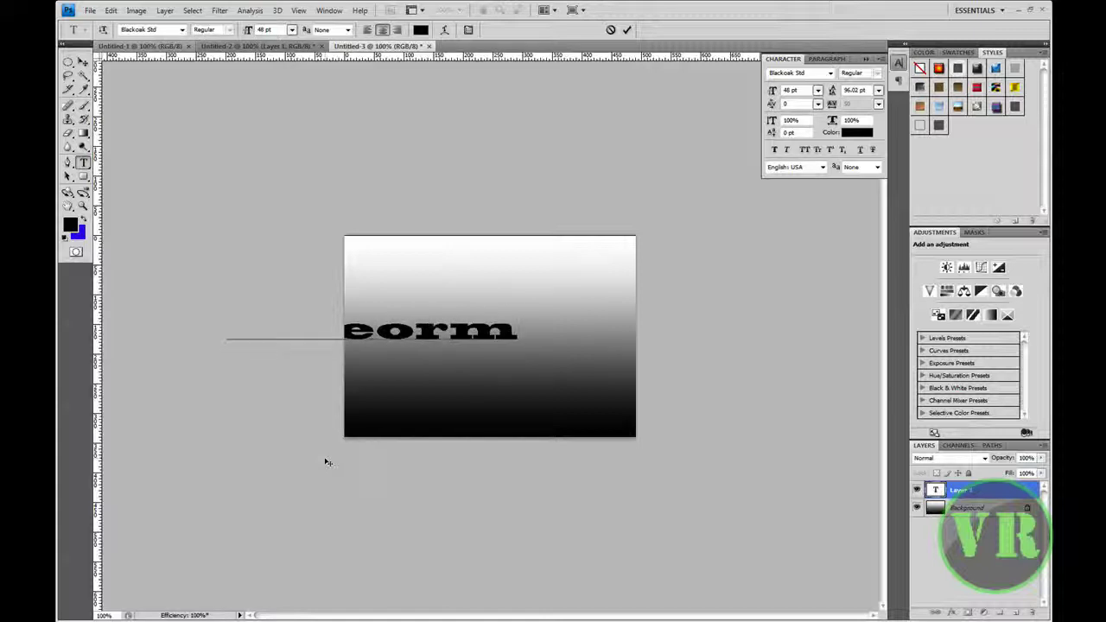
type("1")
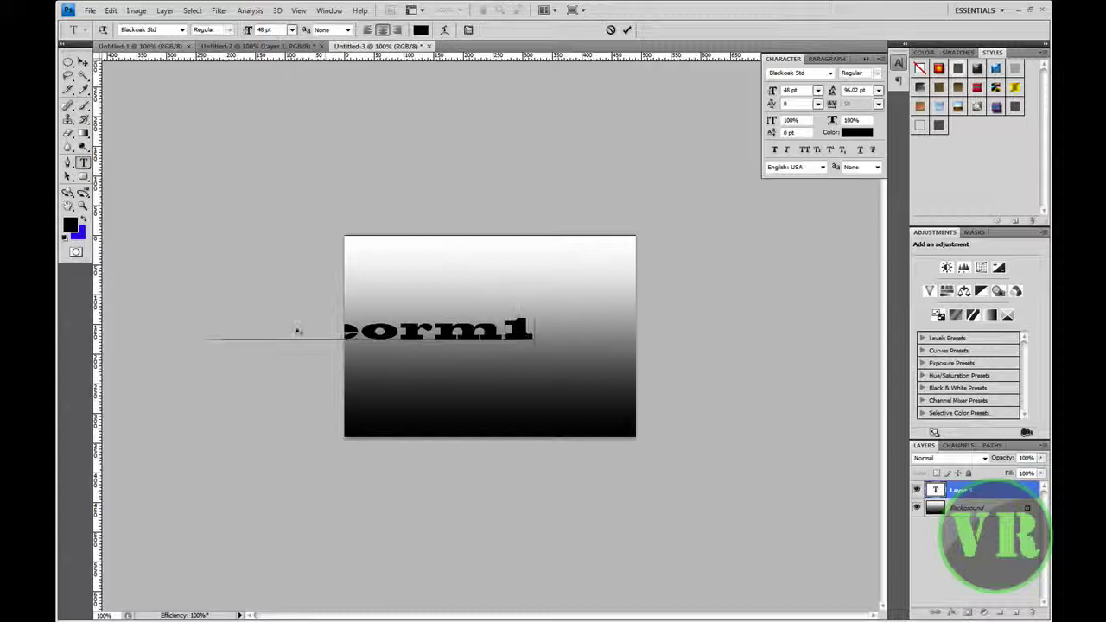
left_click(83, 63)
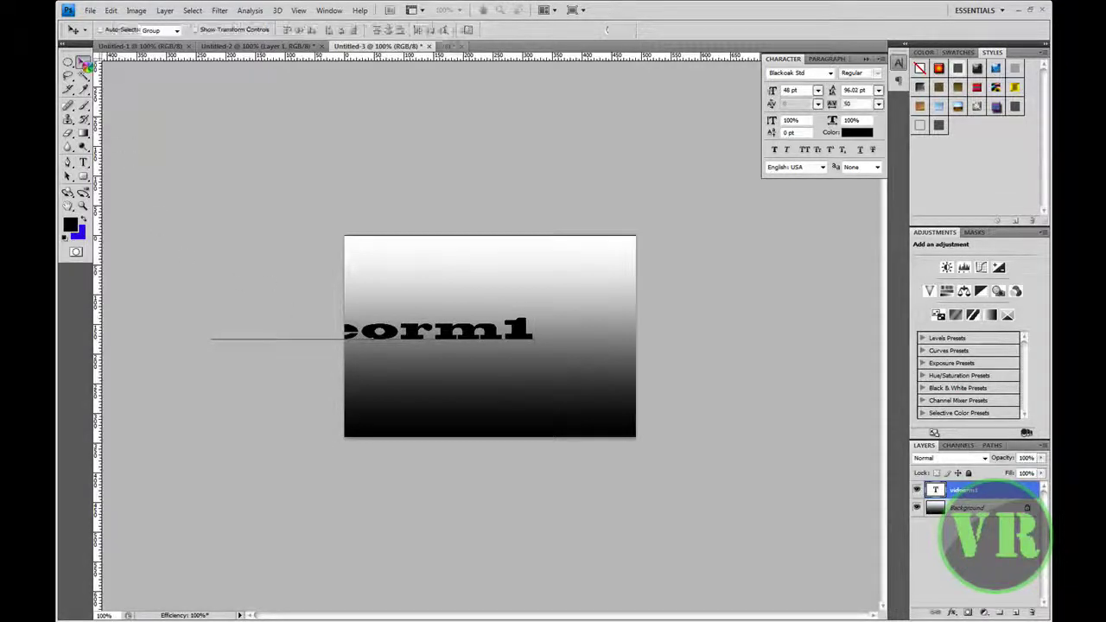
Step: Move the videorm1 text fully onto the canvas and resize it to 36 pt
left_click_drag(379, 335, 491, 340)
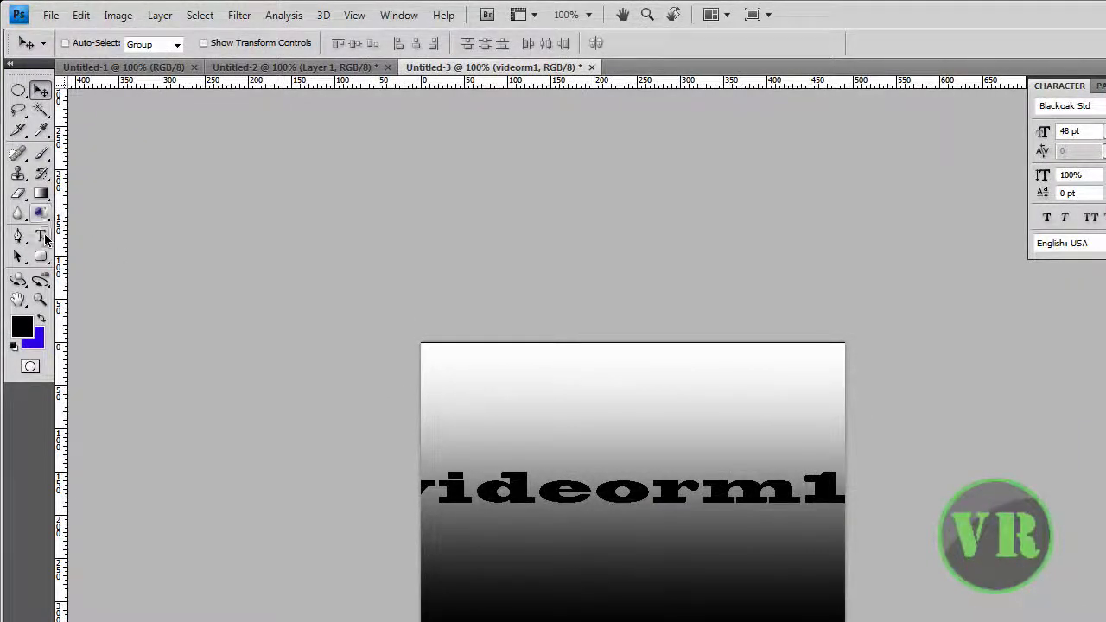
left_click(41, 236)
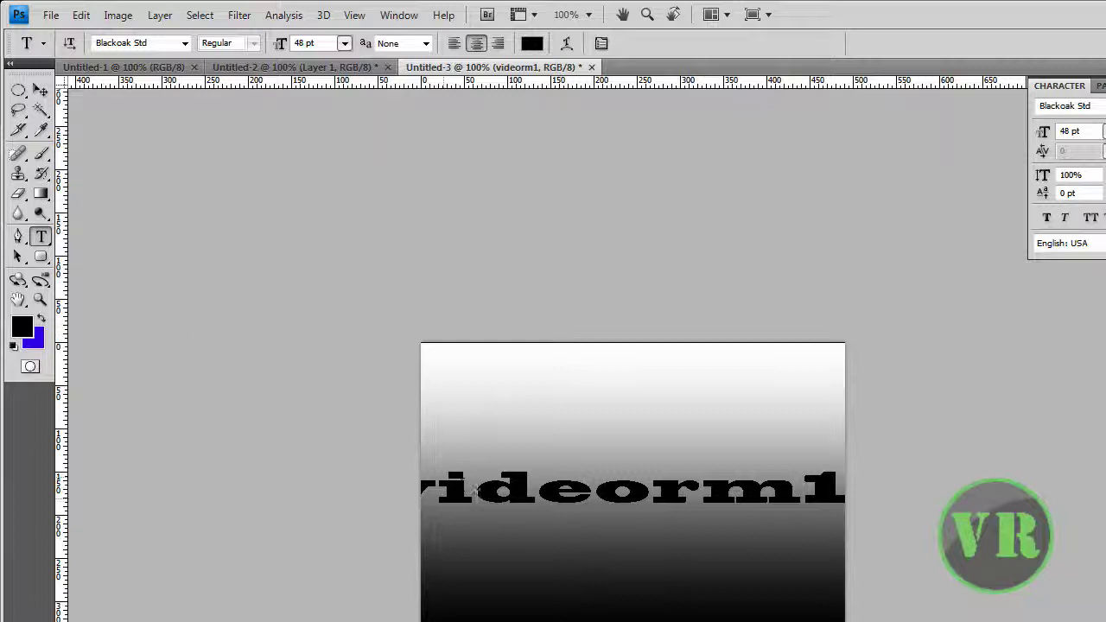
left_click(475, 491)
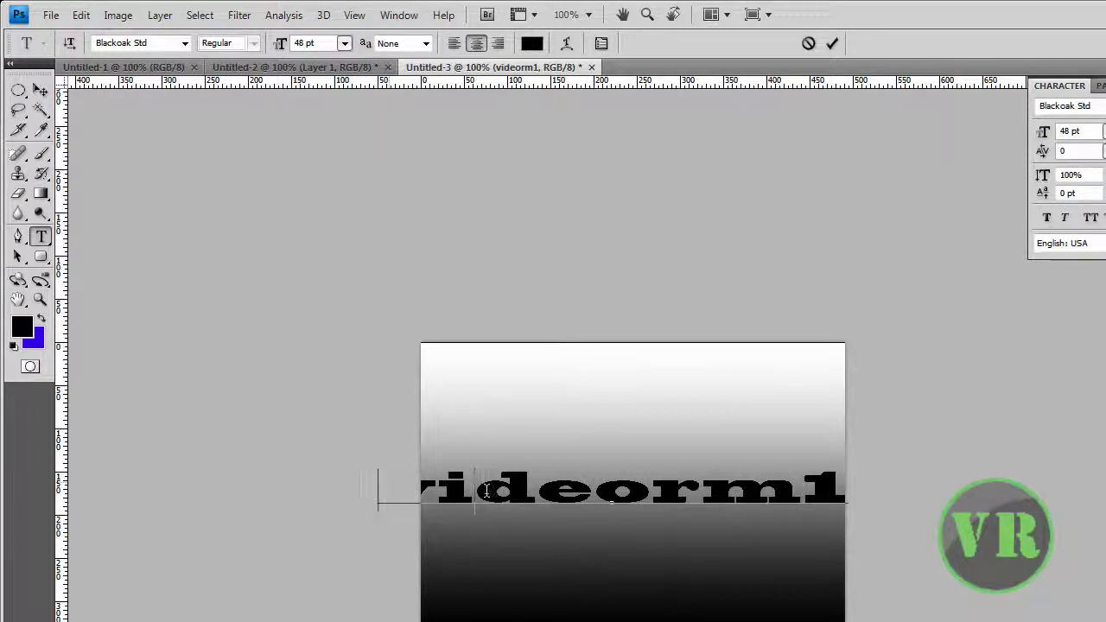
left_click_drag(487, 491, 945, 487)
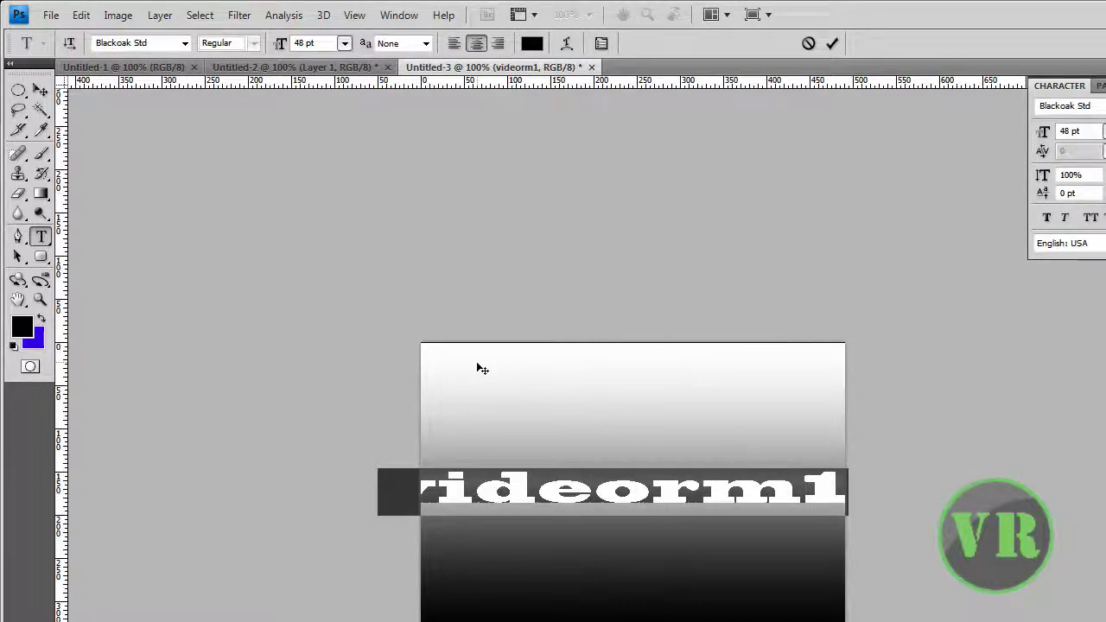
left_click(344, 44)
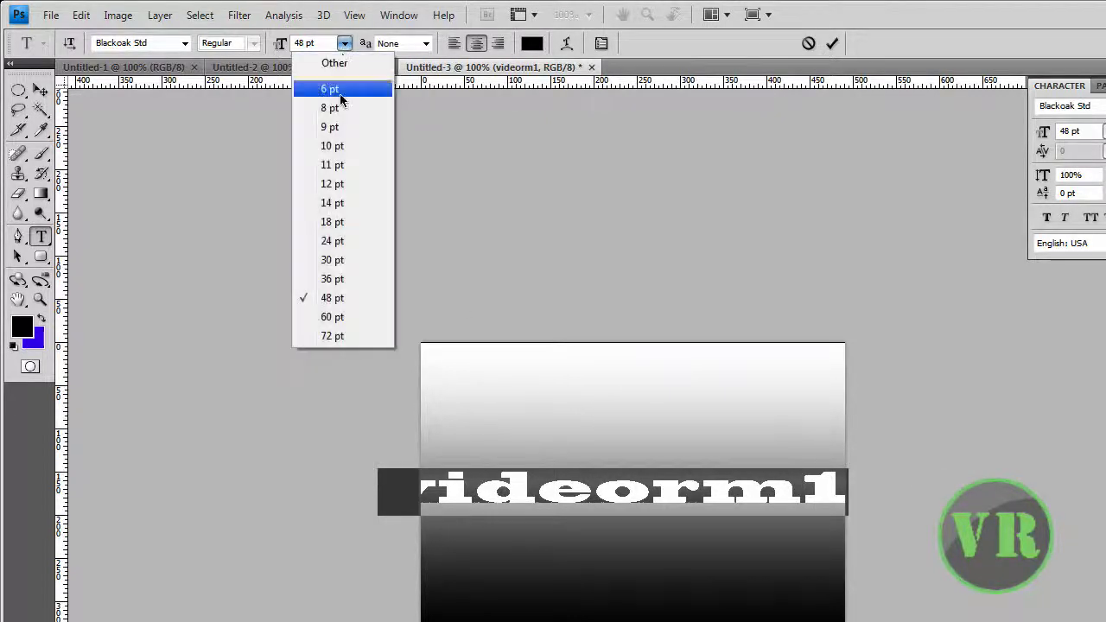
left_click(336, 279)
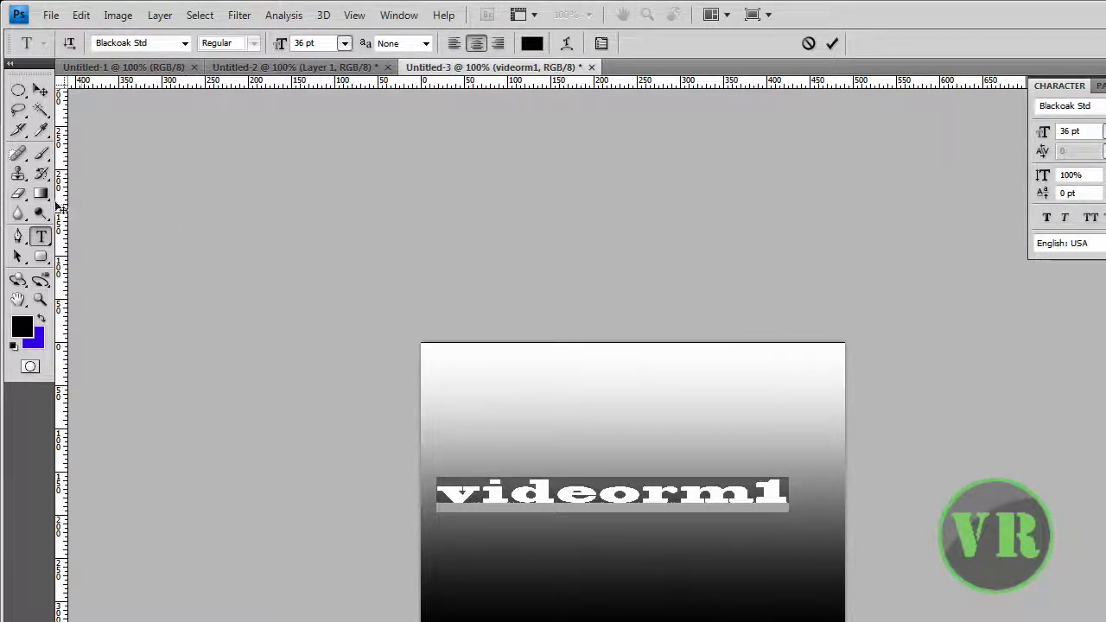
left_click(43, 90)
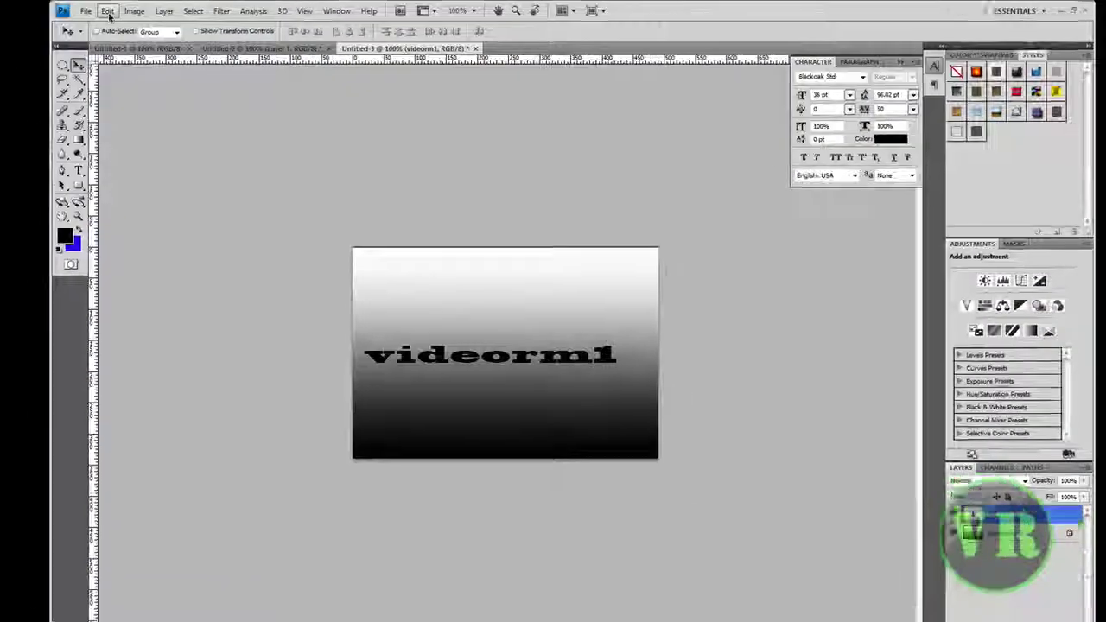
Step: Scale videorm1 to about 114% width and 465% height, then apply the transform
left_click(81, 15)
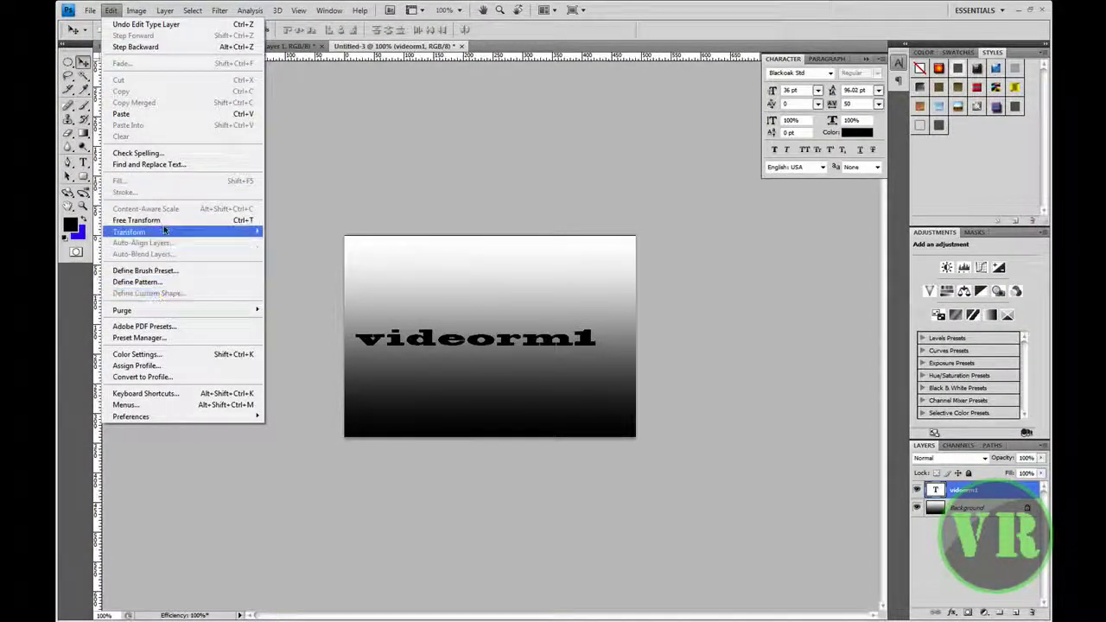
mouse_move(161, 233)
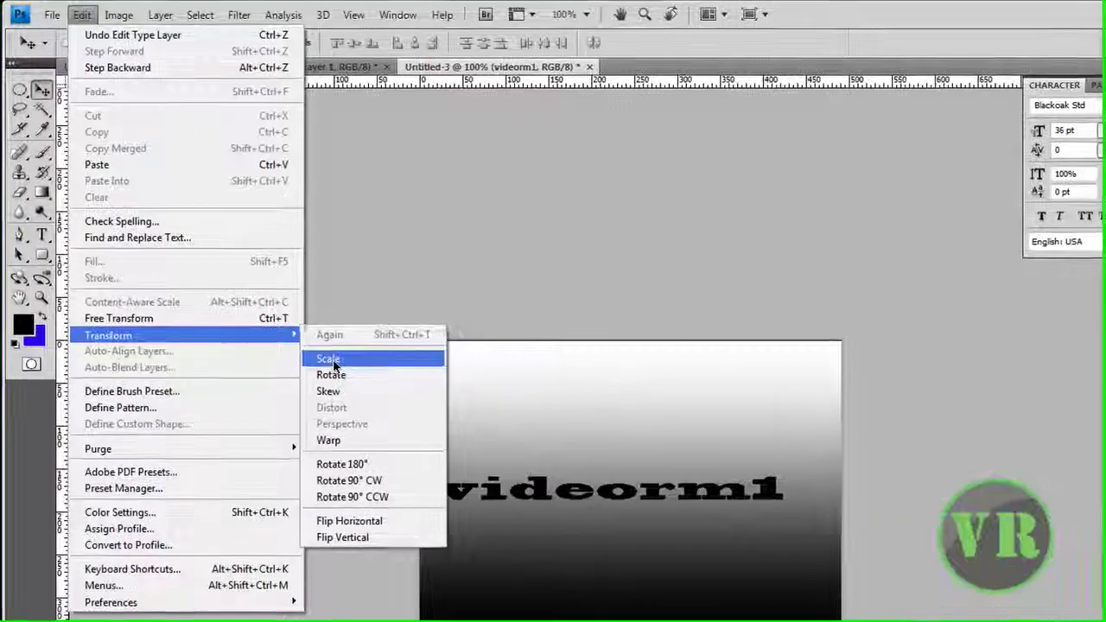
left_click(285, 248)
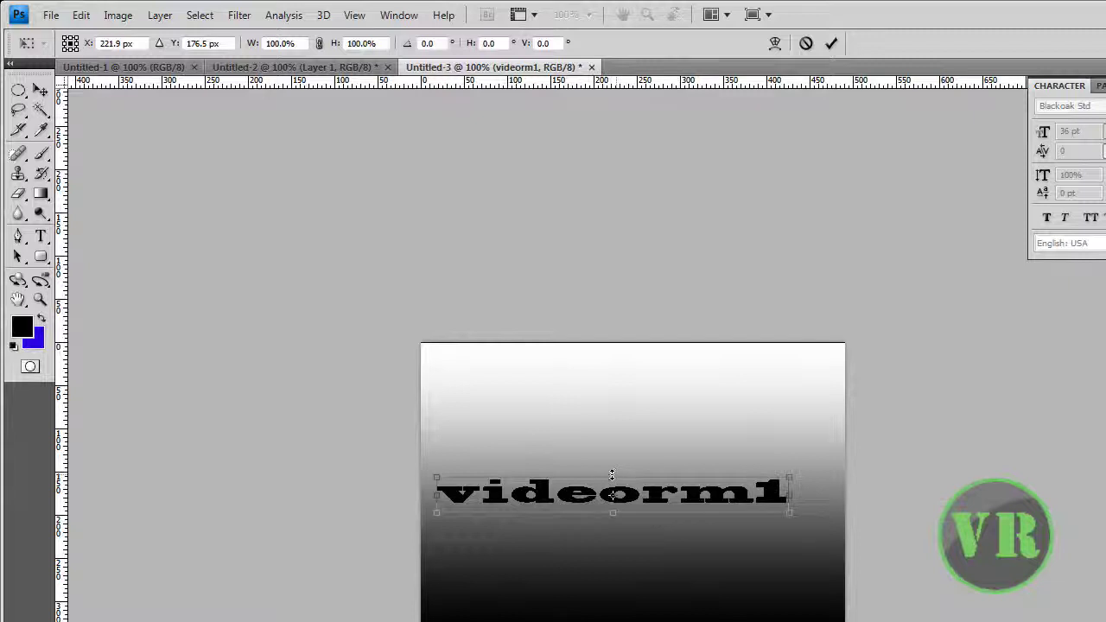
left_click_drag(612, 474, 640, 384)
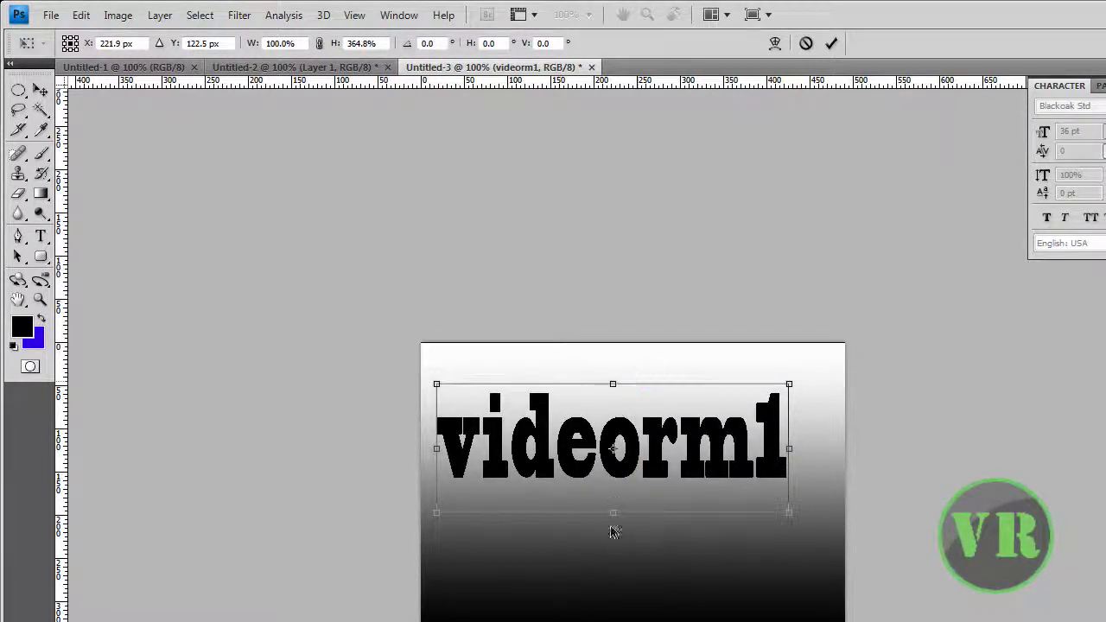
left_click_drag(613, 514, 611, 549)
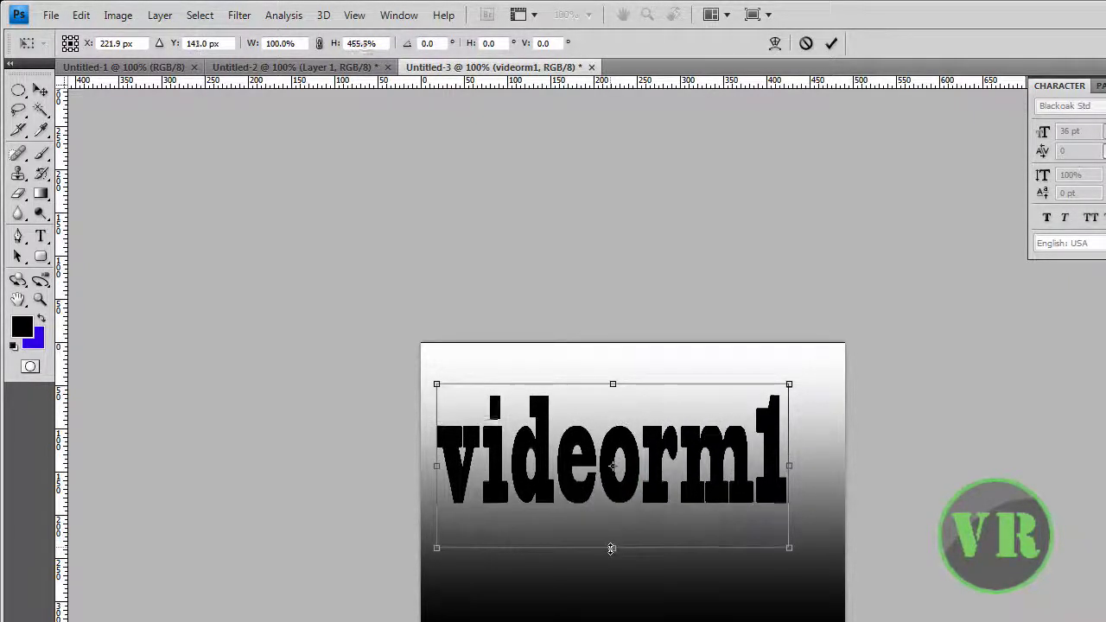
left_click_drag(789, 466, 839, 467)
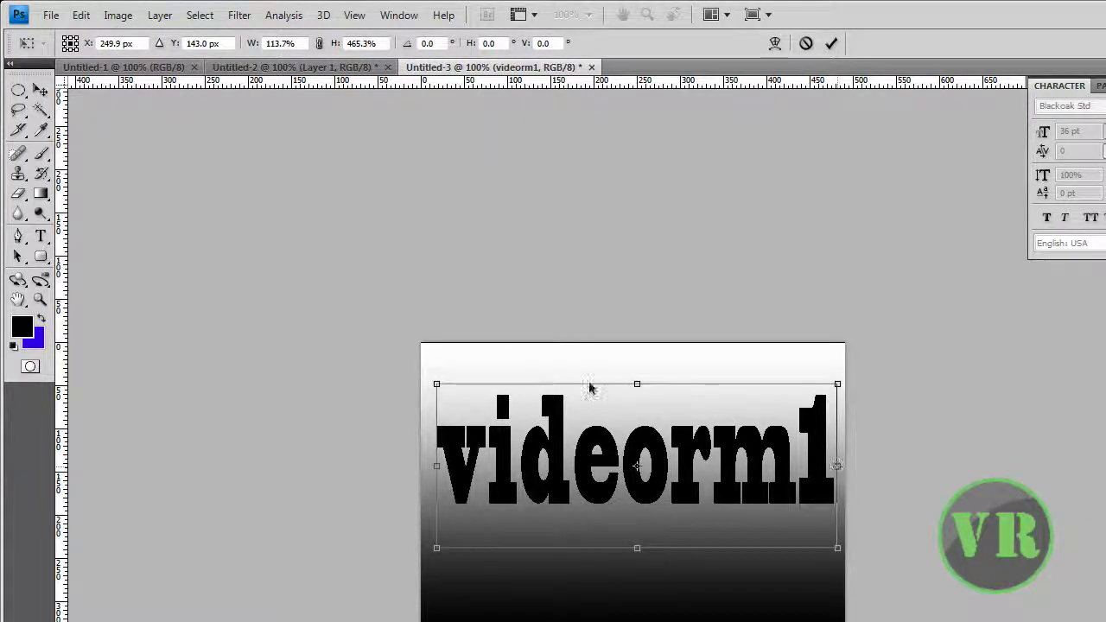
left_click(40, 89)
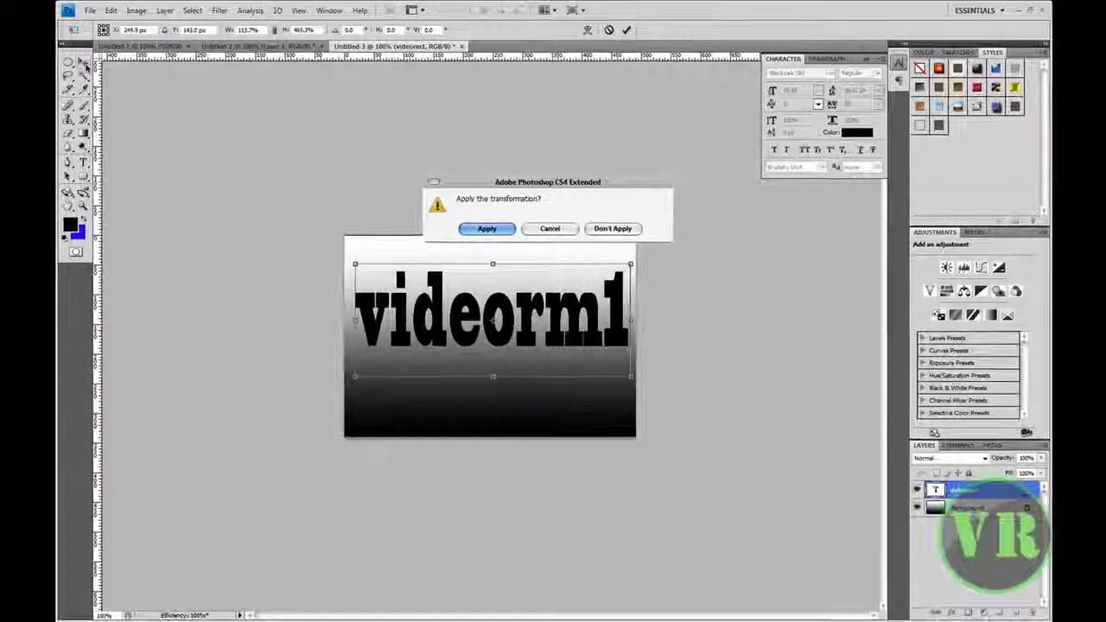
left_click(487, 228)
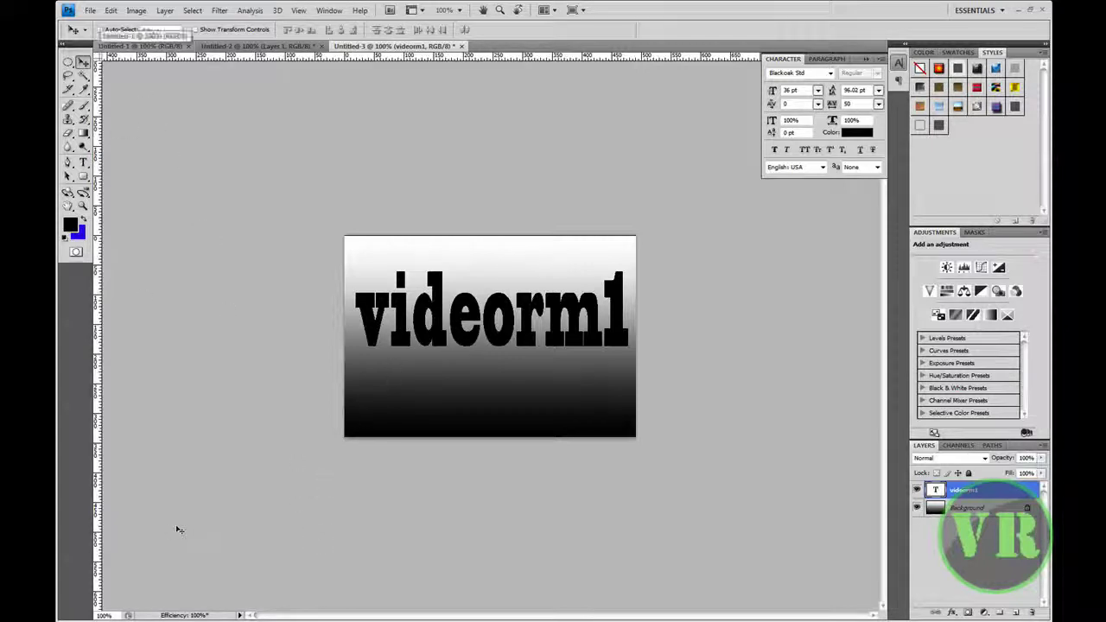
Step: Open the full-size Seven-Mile-beach photo from the Google image results in Firefox
left_click(225, 616)
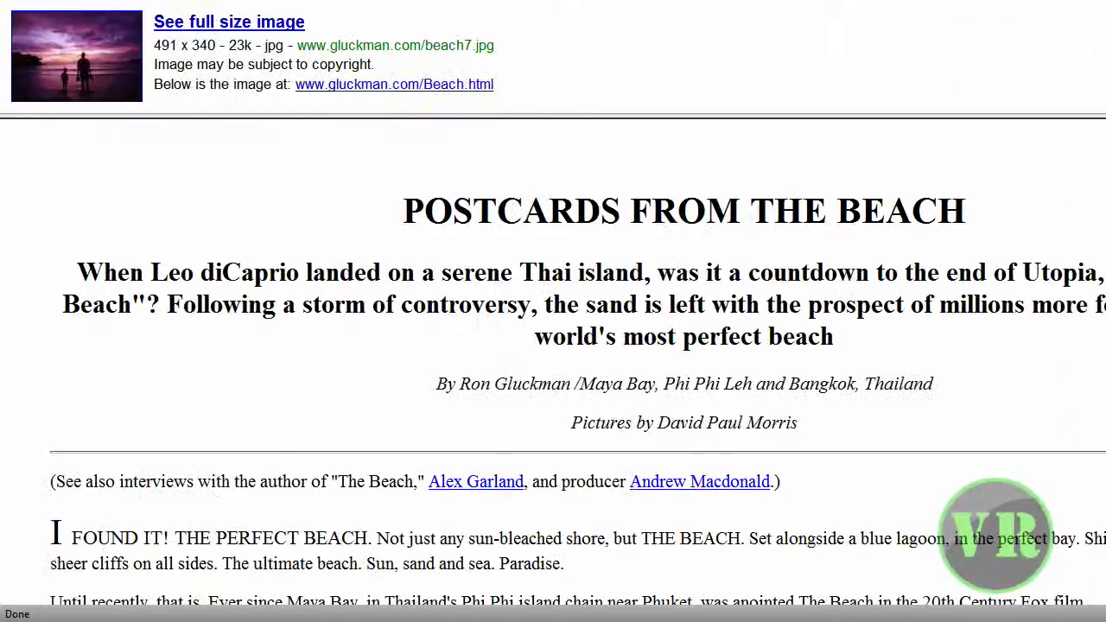
key("alt+Left")
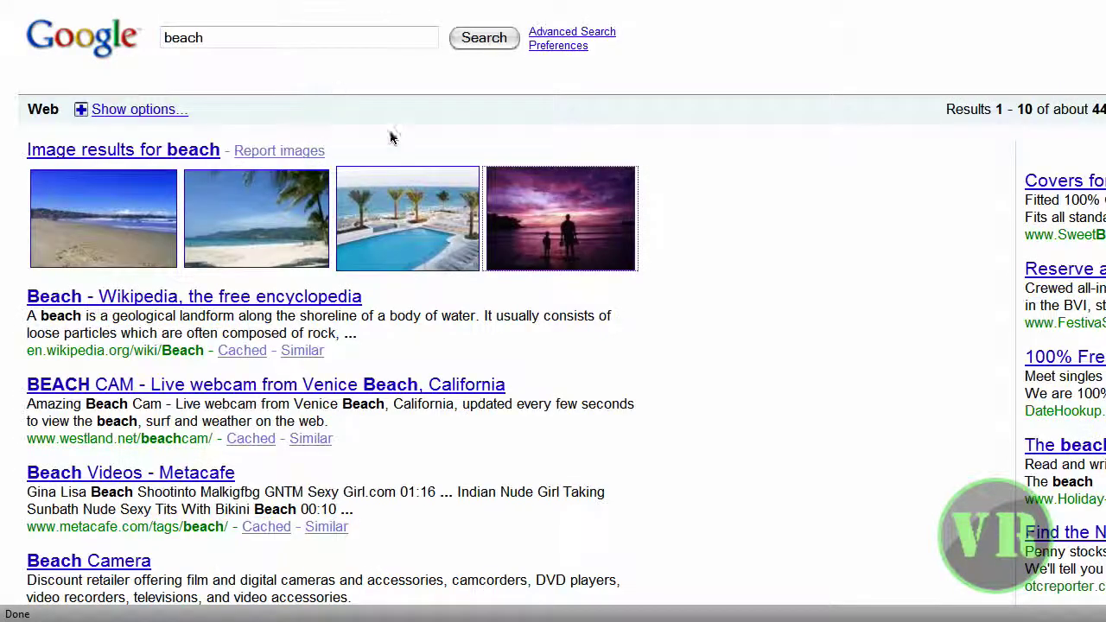
left_click(102, 212)
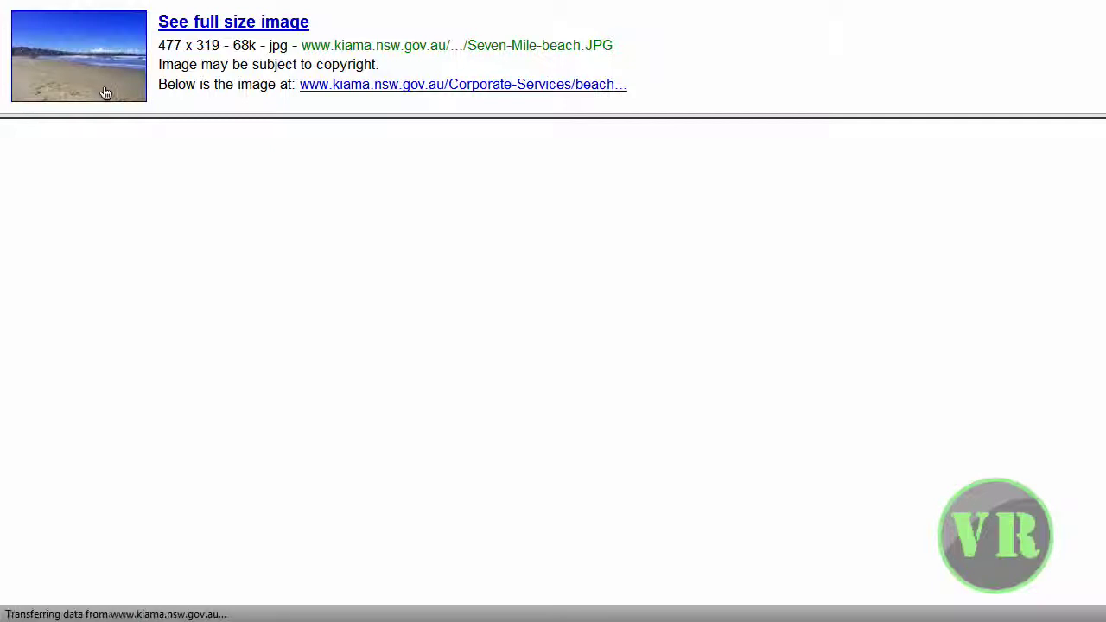
left_click(104, 93)
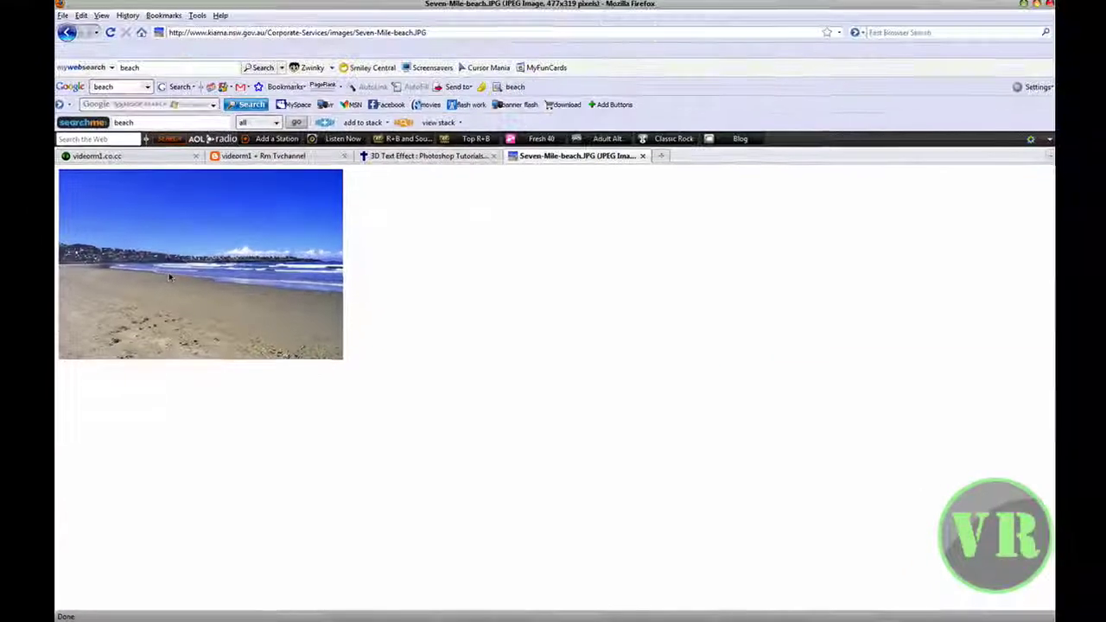
Step: Copy the beach photo to the clipboard and return to Photoshop
right_click(152, 107)
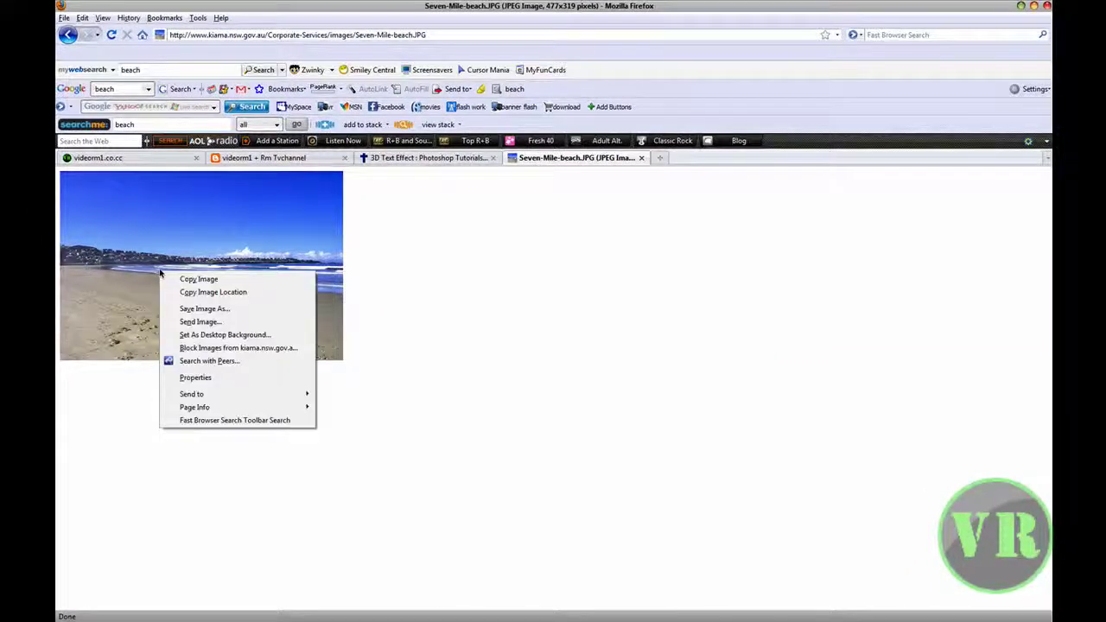
left_click(183, 279)
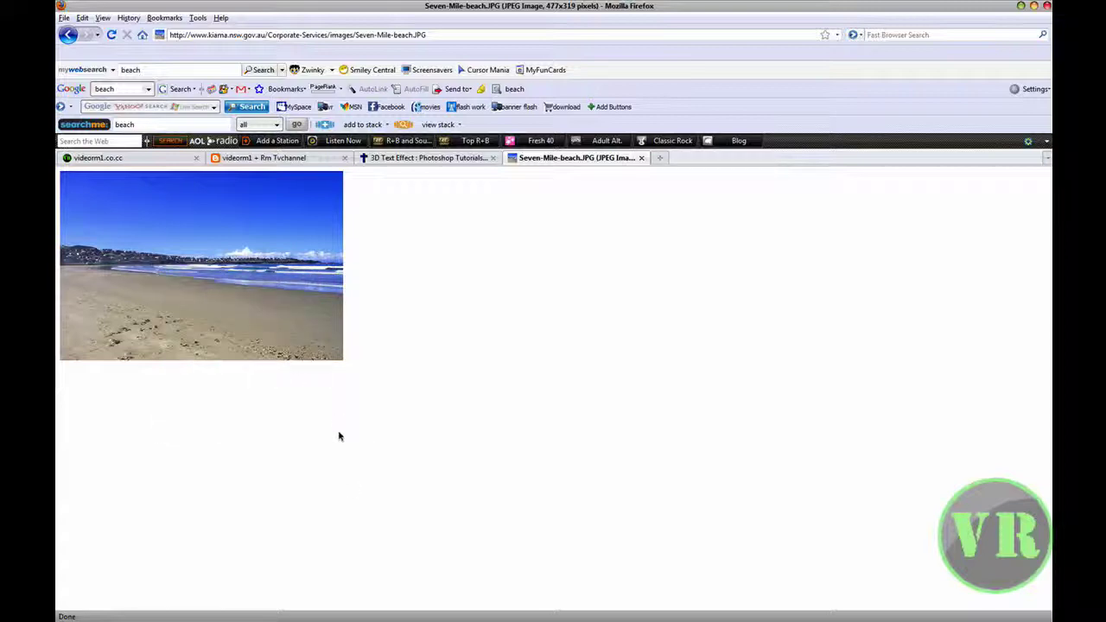
left_click(389, 615)
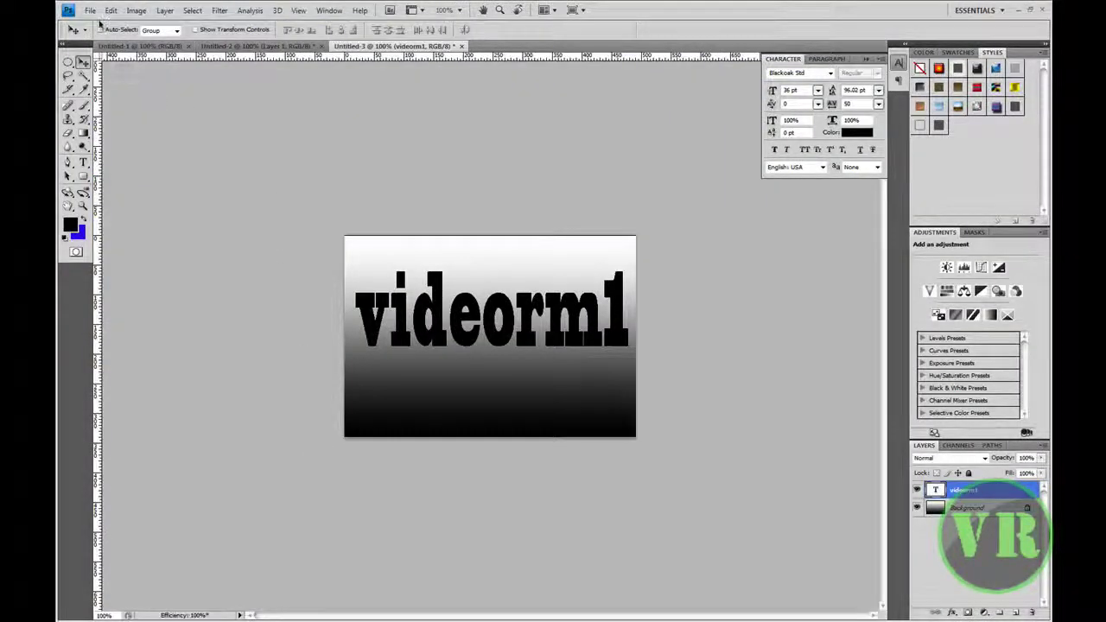
Step: Create a new blank 477 × 319 px document using the Clipboard preset
left_click(89, 11)
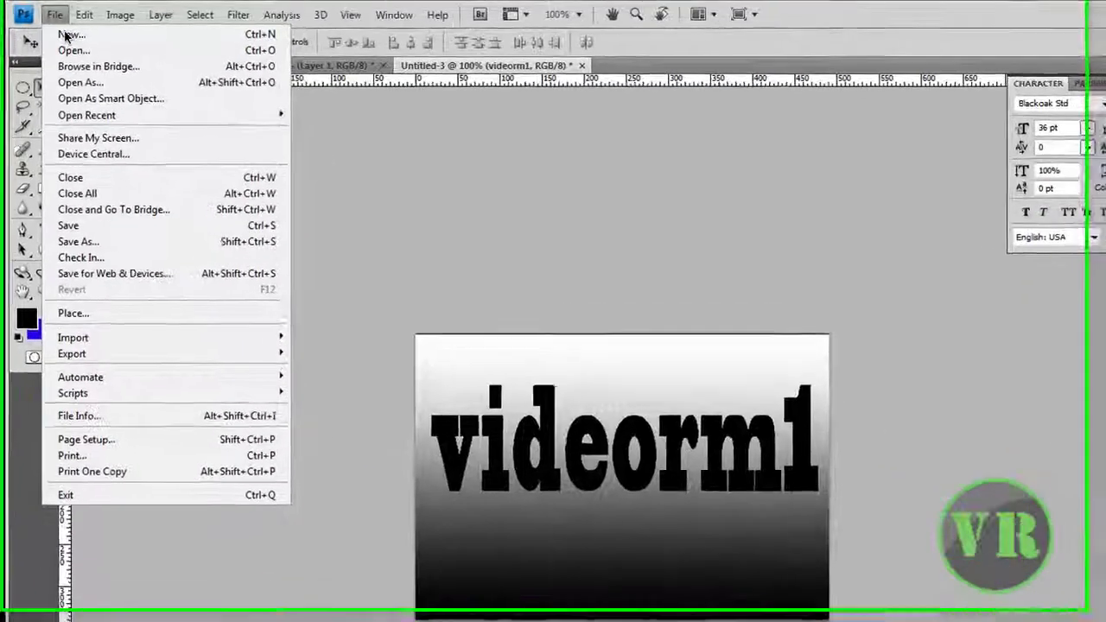
left_click(65, 35)
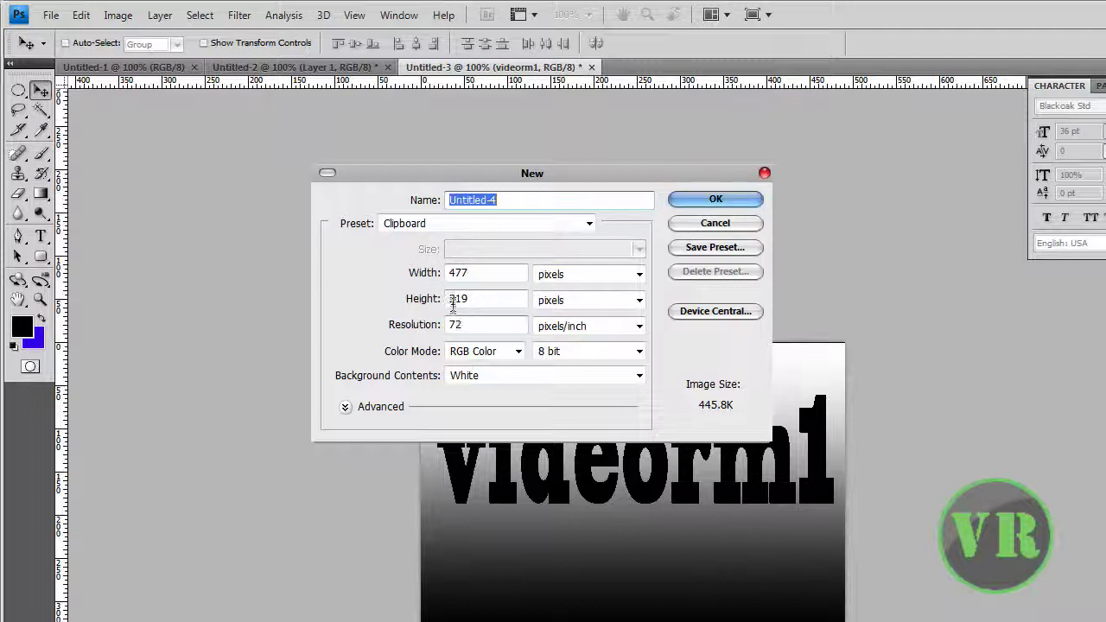
left_click(726, 204)
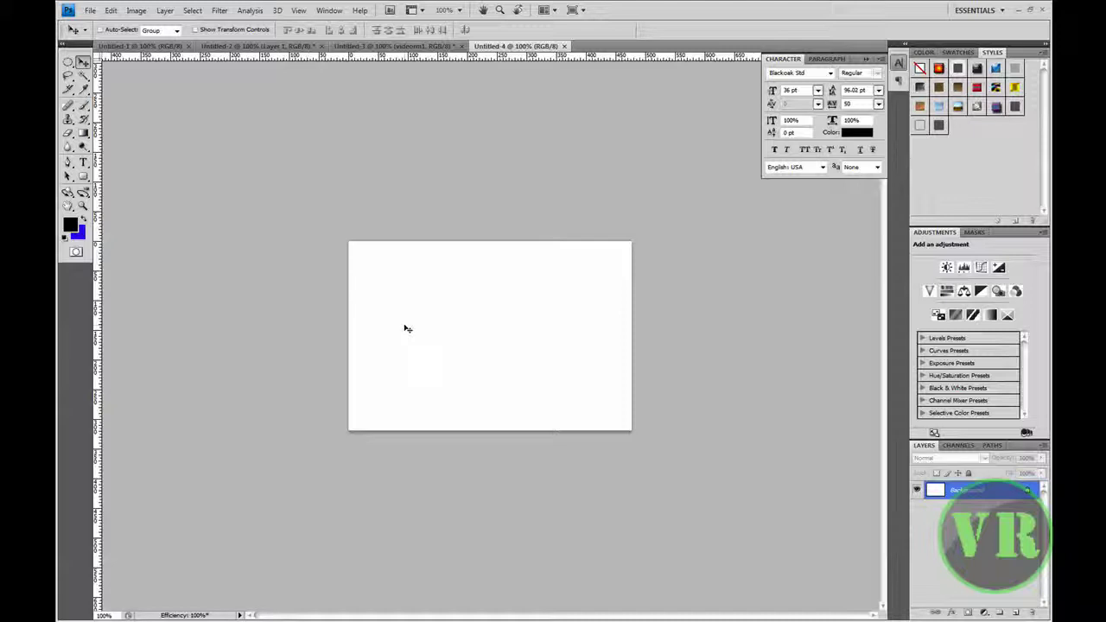
Step: Paste the beach photo, drag it from Untitled-4 onto Untitled-3, and close Untitled-4 unsaved
key("ctrl+v")
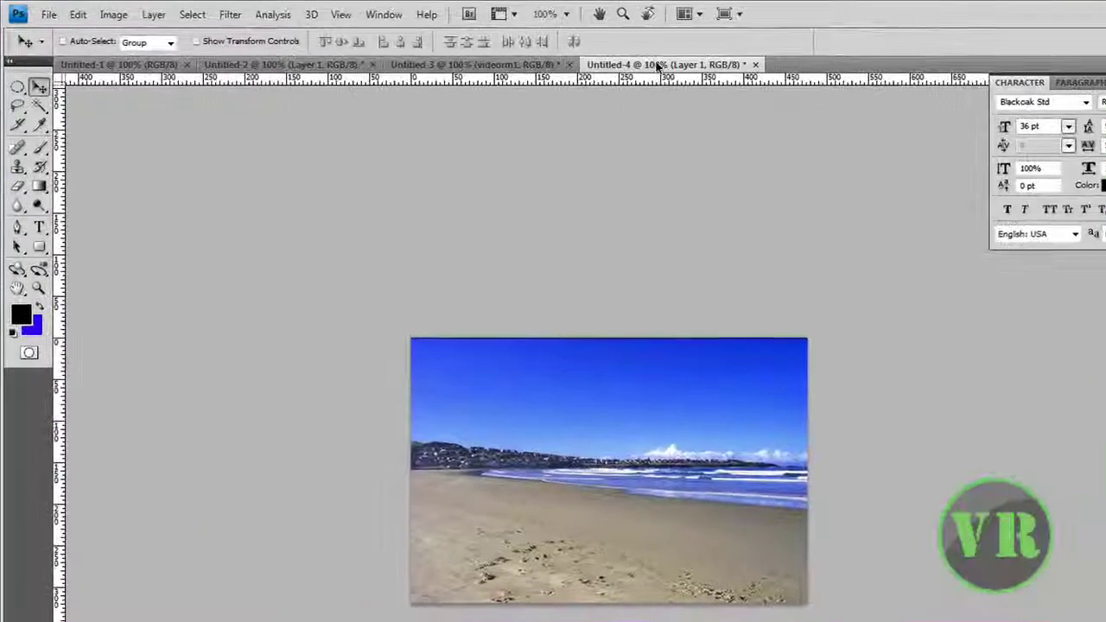
left_click_drag(640, 67, 193, 139)
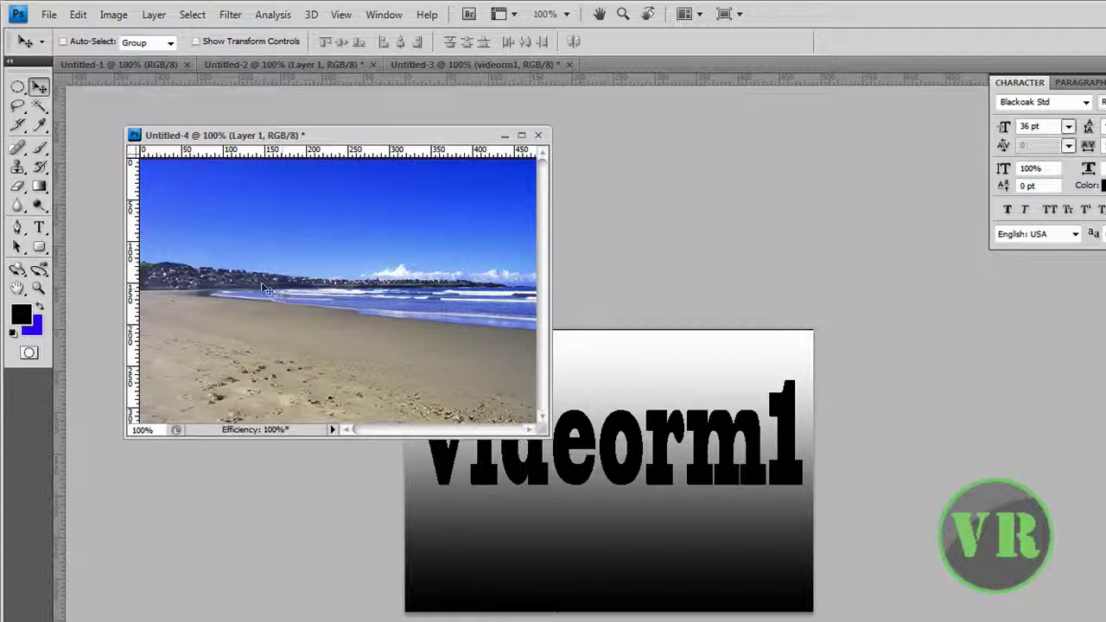
left_click_drag(261, 288, 658, 466)
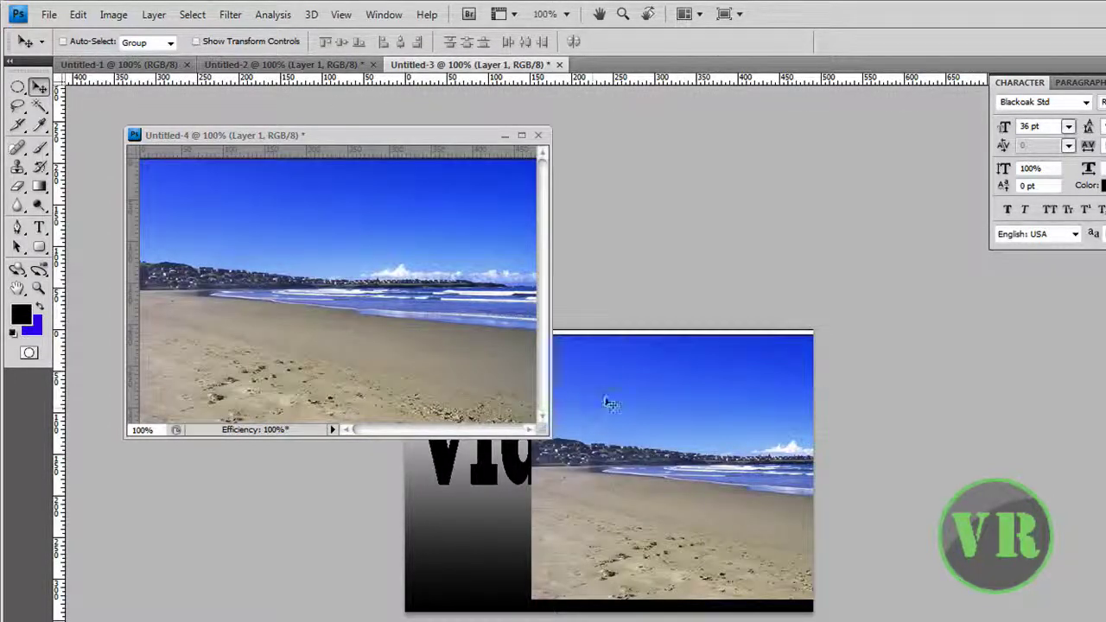
left_click(539, 138)
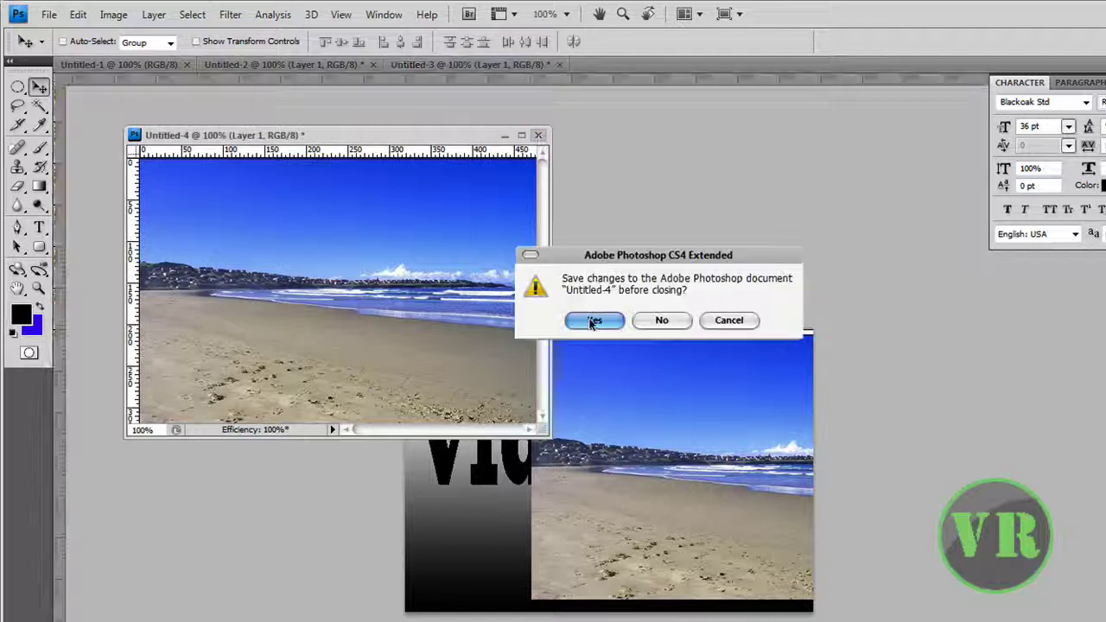
left_click(658, 322)
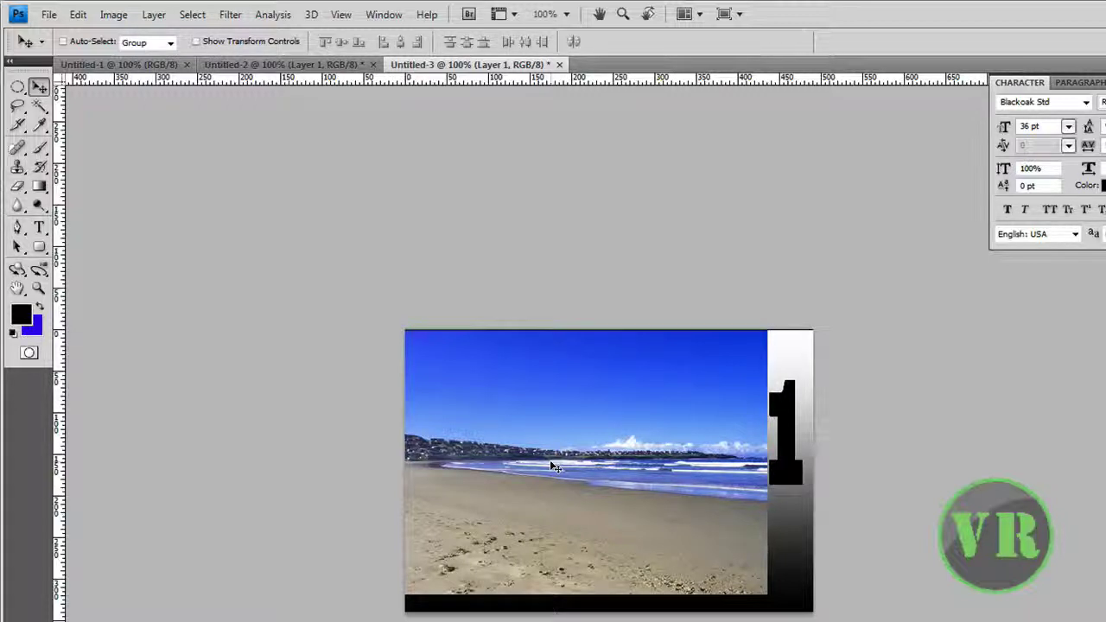
Step: Scale the beach photo to about 96% width and 56% height, then apply the transform
key("ctrl+t")
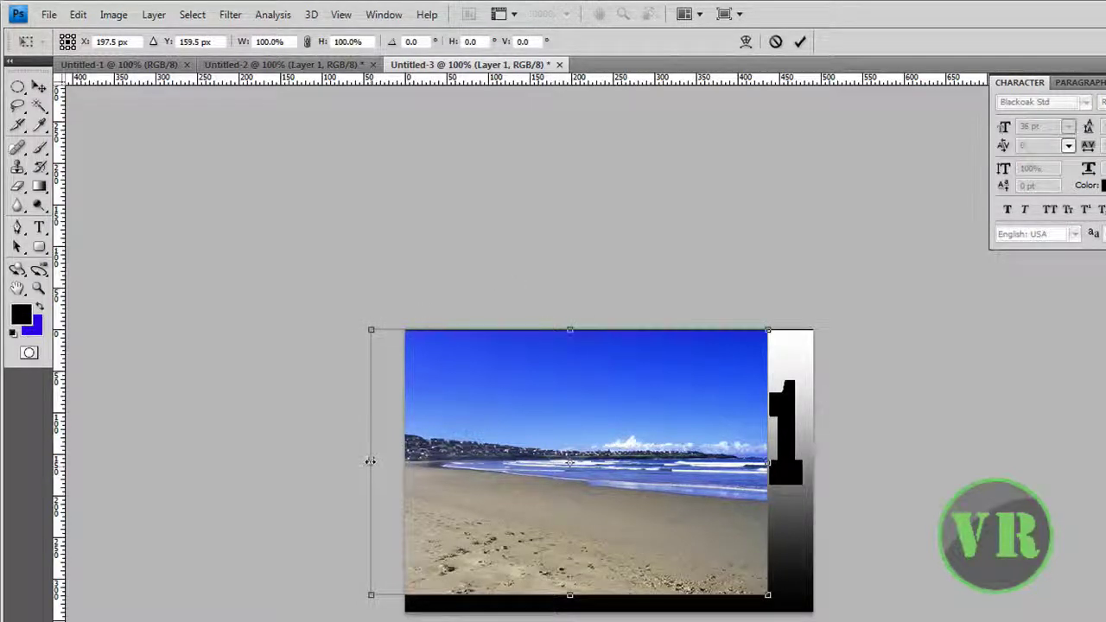
left_click_drag(370, 462, 422, 447)
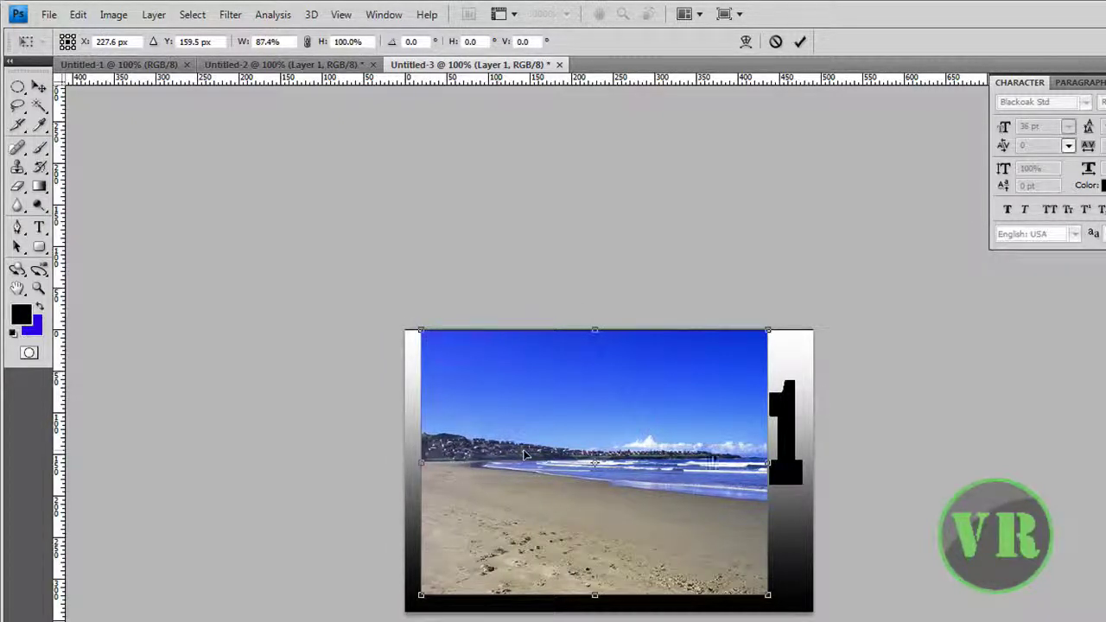
left_click_drag(766, 464, 803, 464)
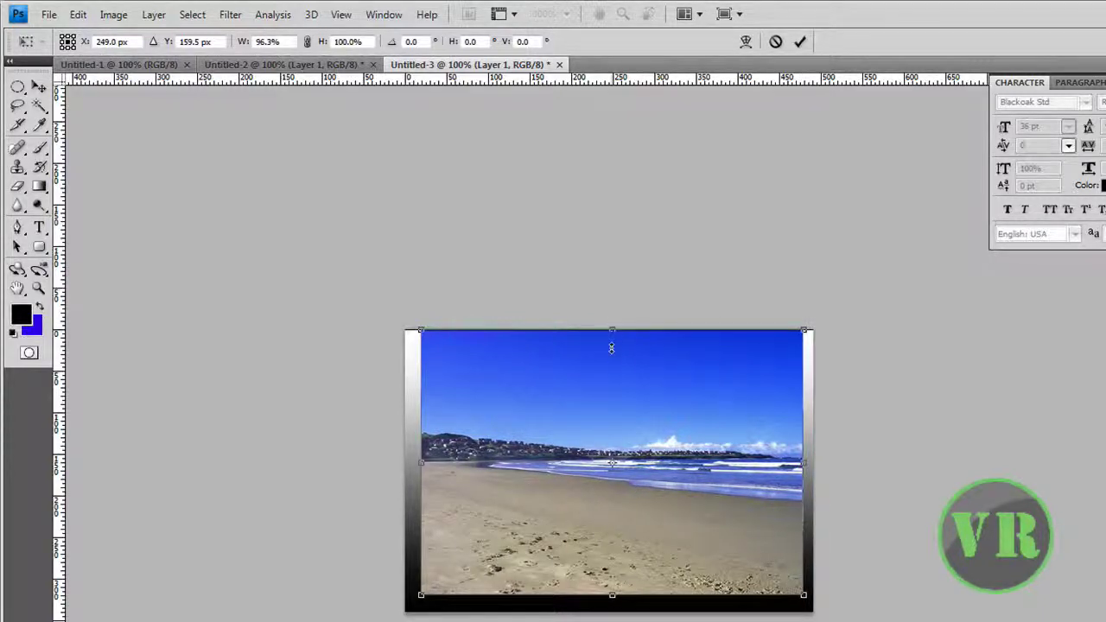
left_click_drag(612, 330, 612, 364)
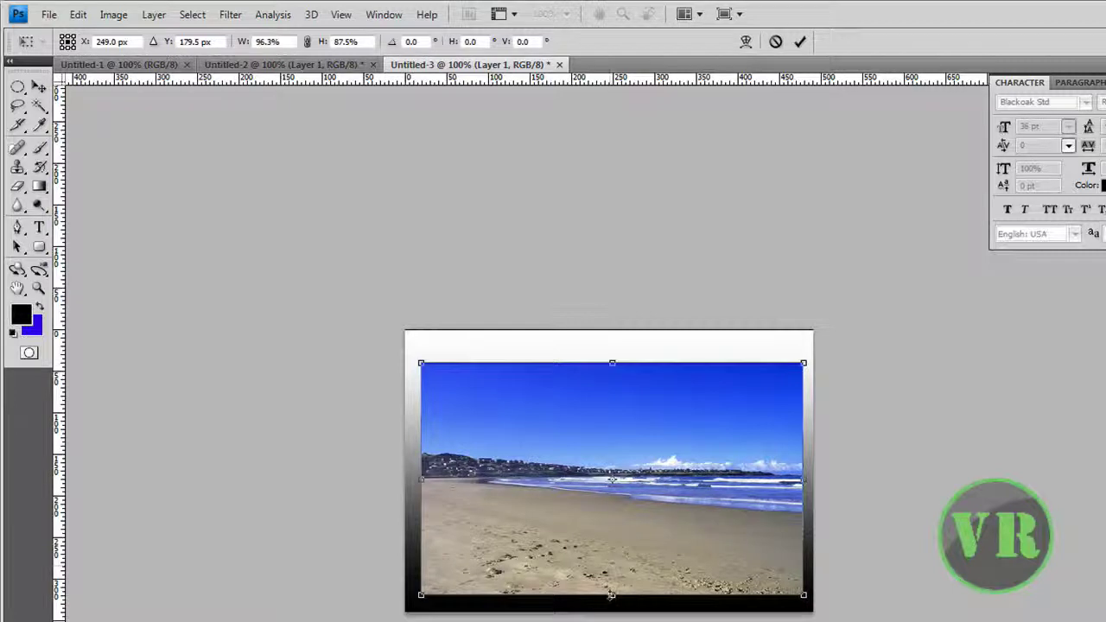
left_click_drag(612, 595, 612, 575)
left_click_drag(602, 531, 610, 517)
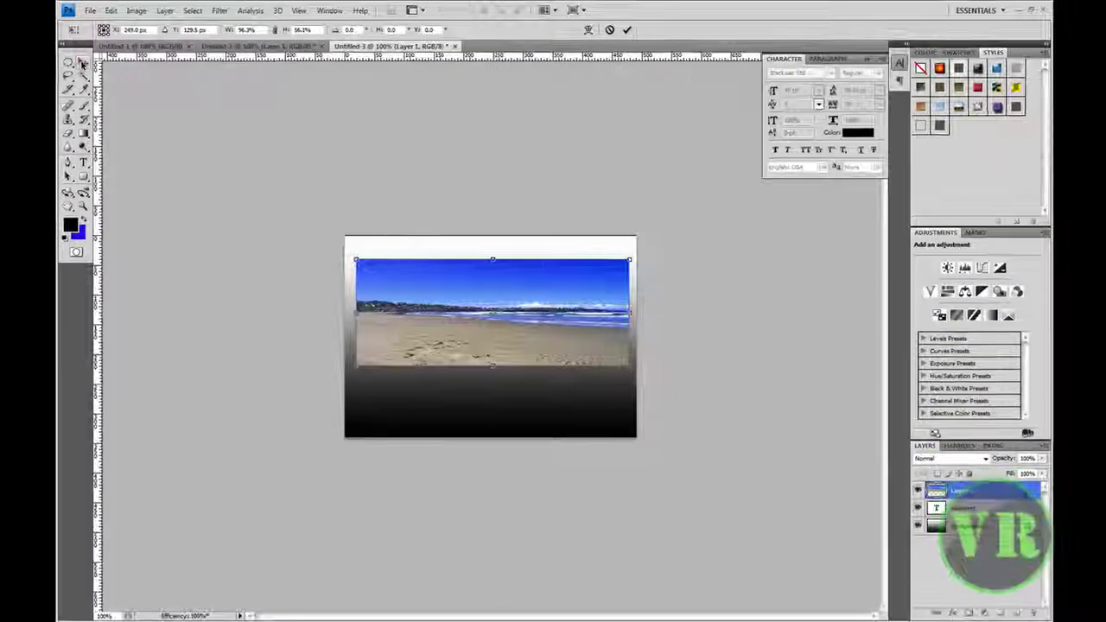
left_click(57, 76)
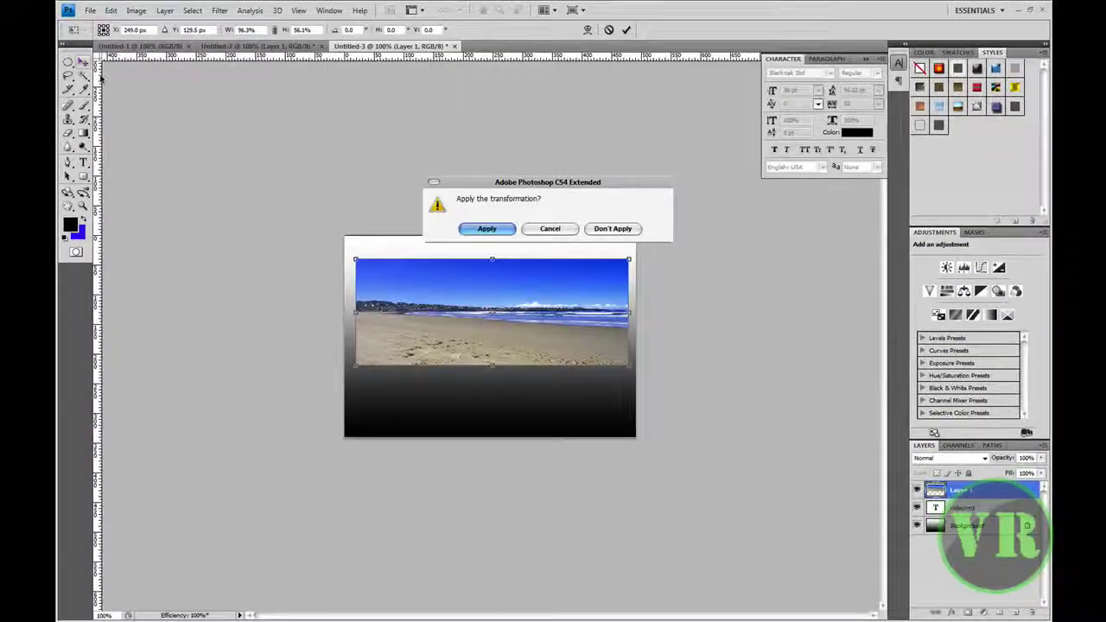
left_click(495, 231)
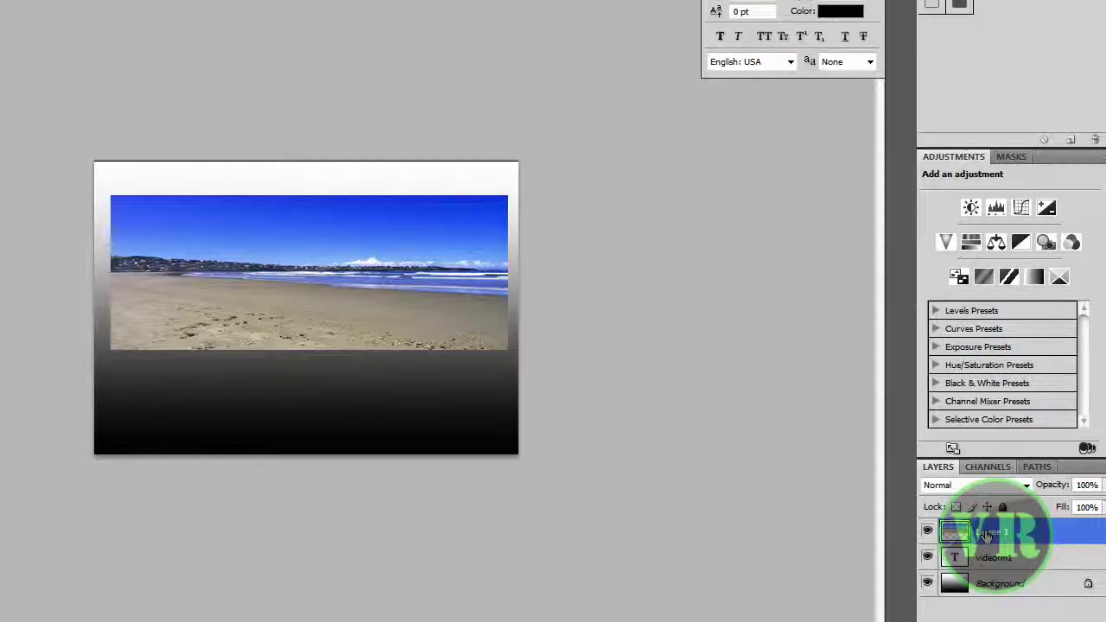
Step: Move Layer 1 below the videorm1 text layer and load the letters as a selection
left_click_drag(985, 536, 985, 563)
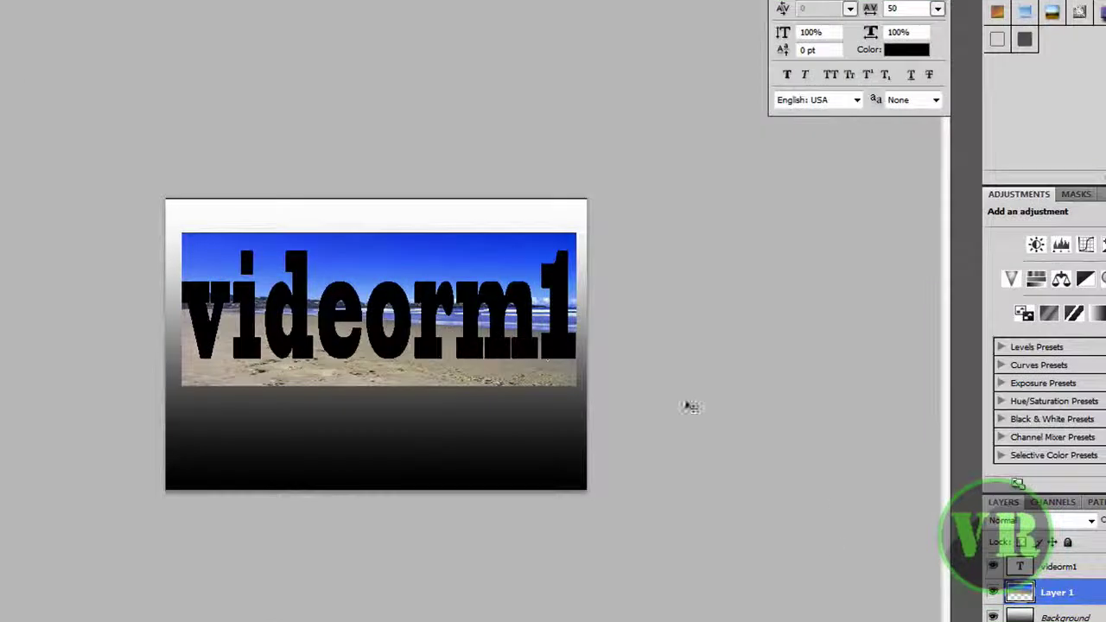
left_click(1054, 568)
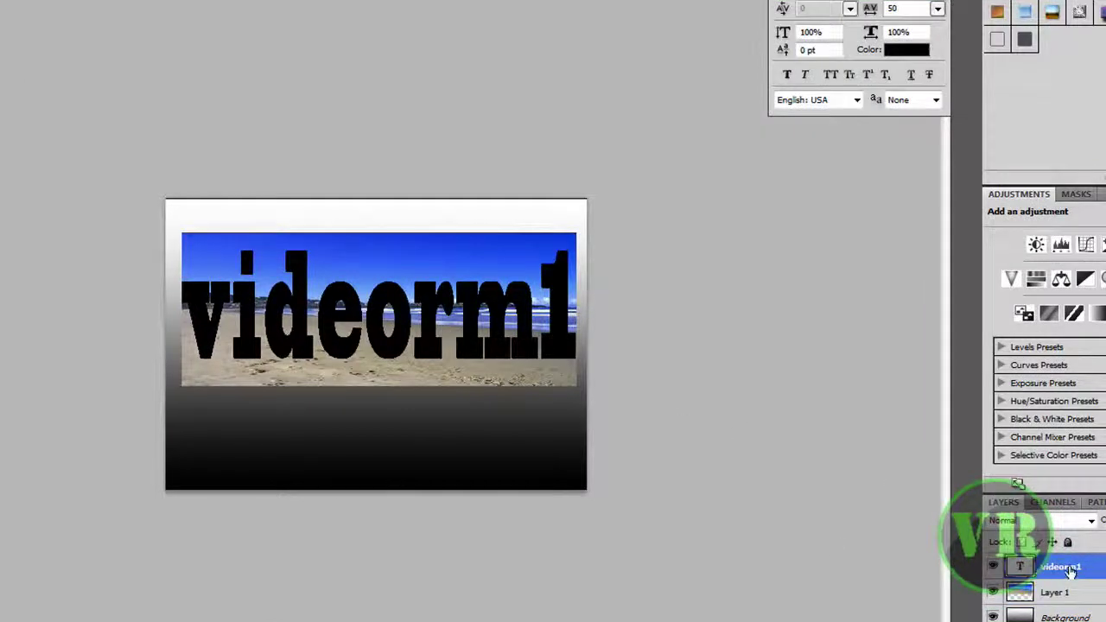
left_click(1018, 567, "ctrl")
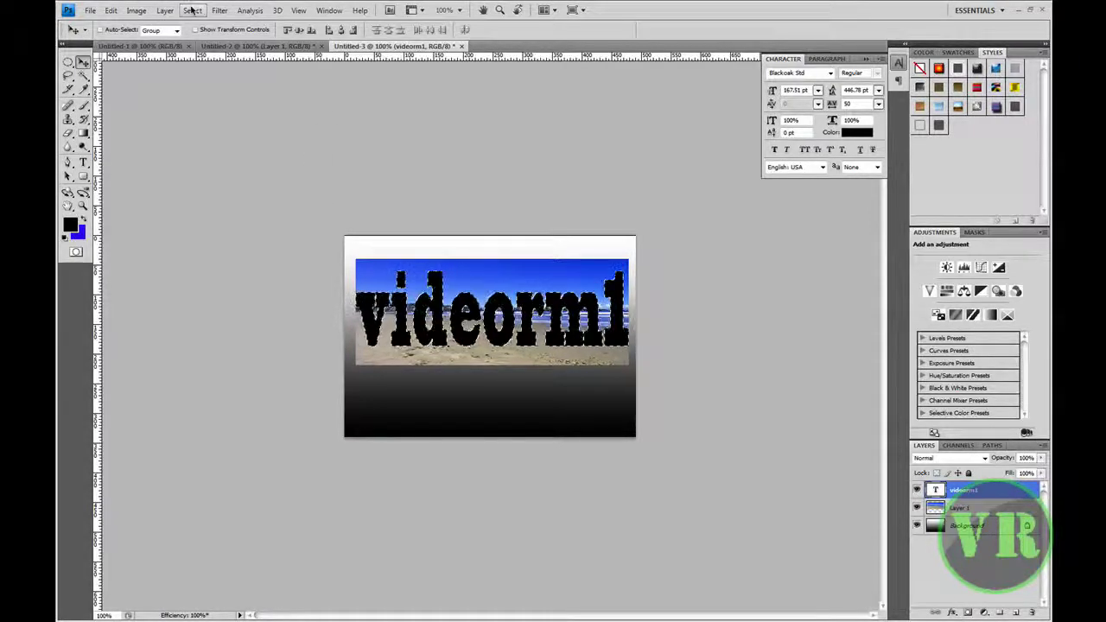
Step: Invert the letter selection on Layer 1, deselect, and hide the videorm1 text layer
left_click(192, 10)
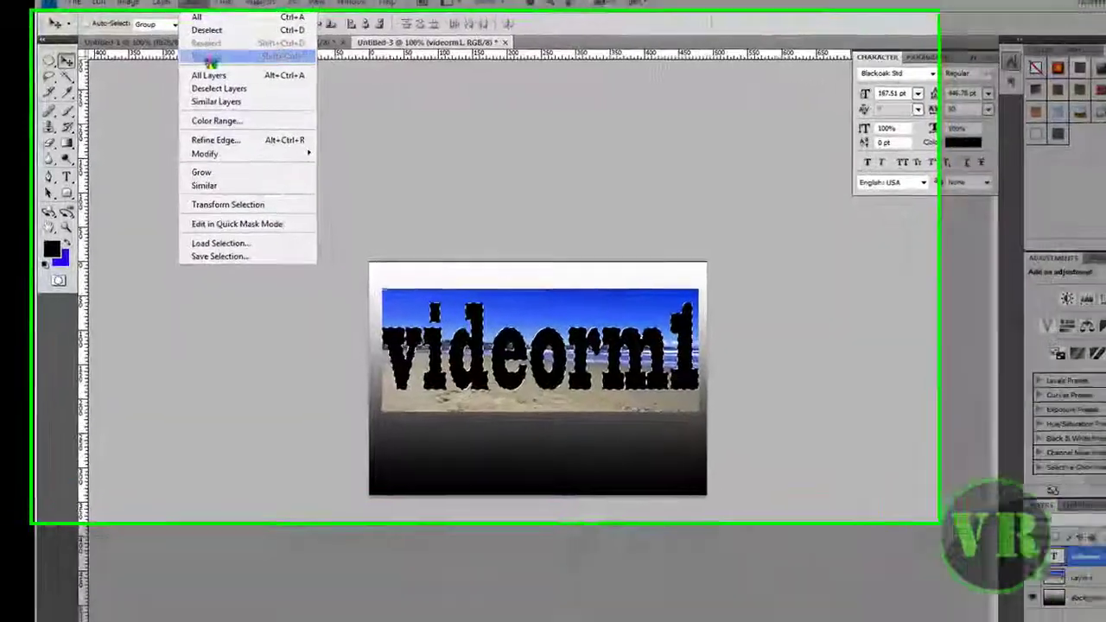
left_click(206, 59)
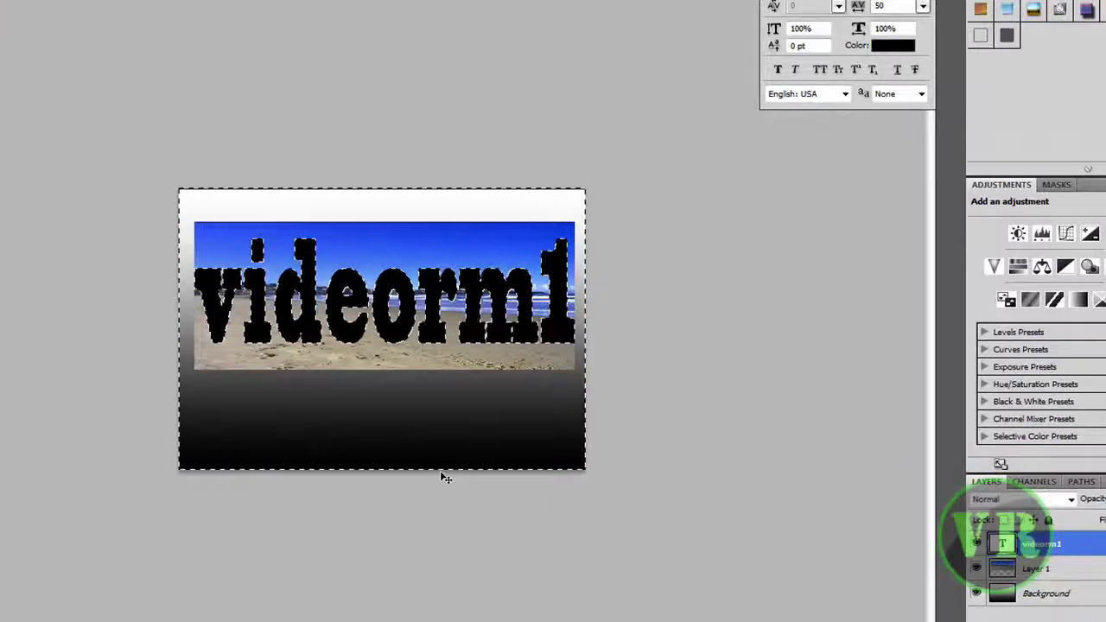
left_click(1043, 570)
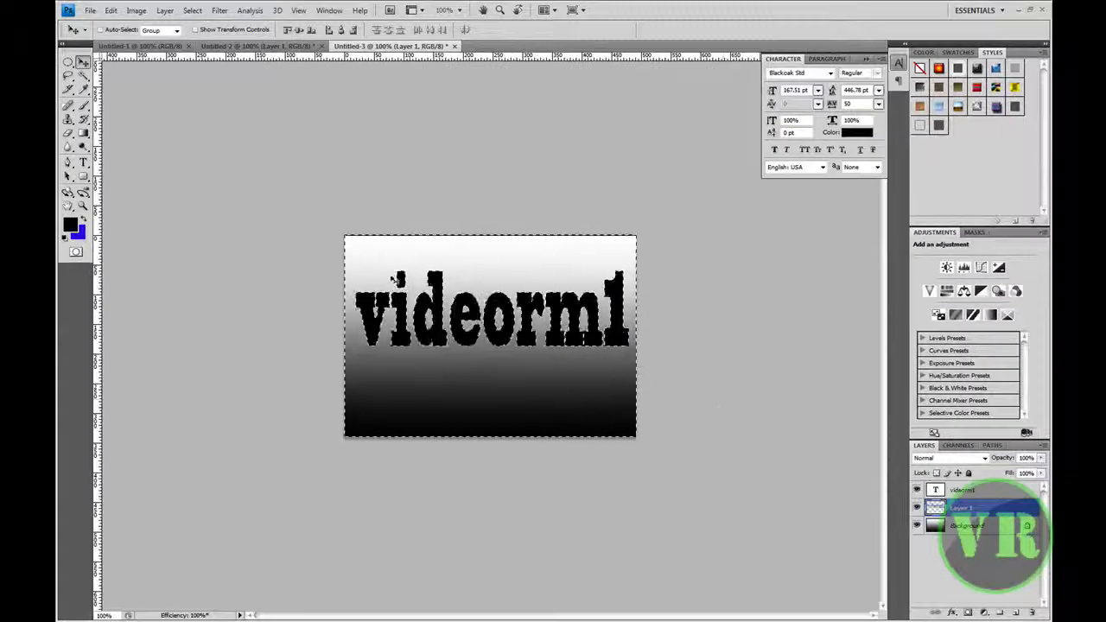
left_click(192, 11)
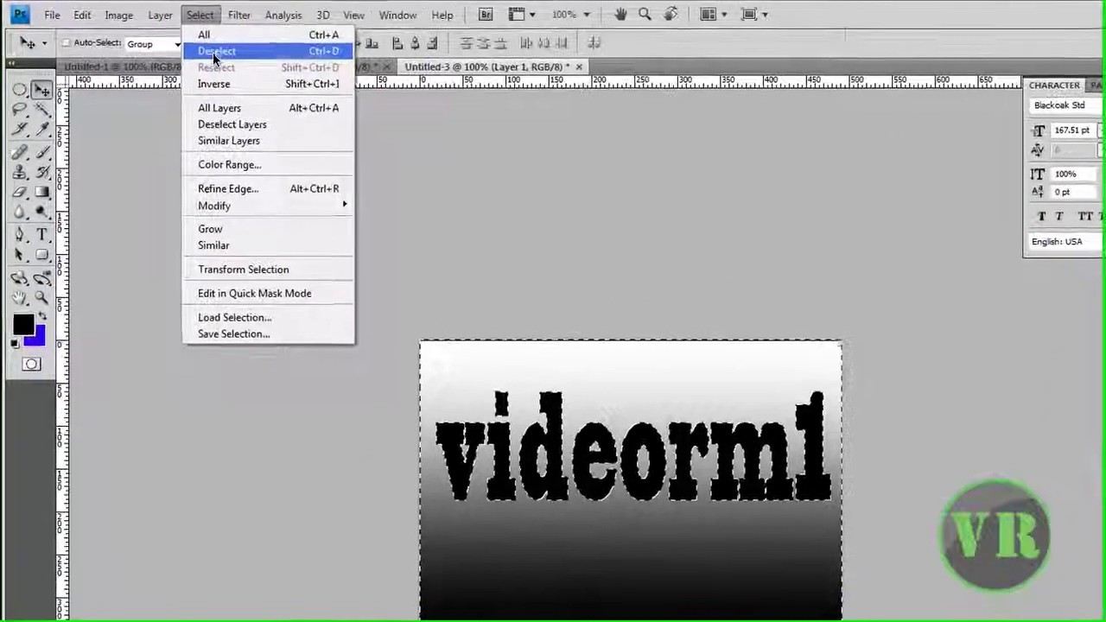
left_click(215, 51)
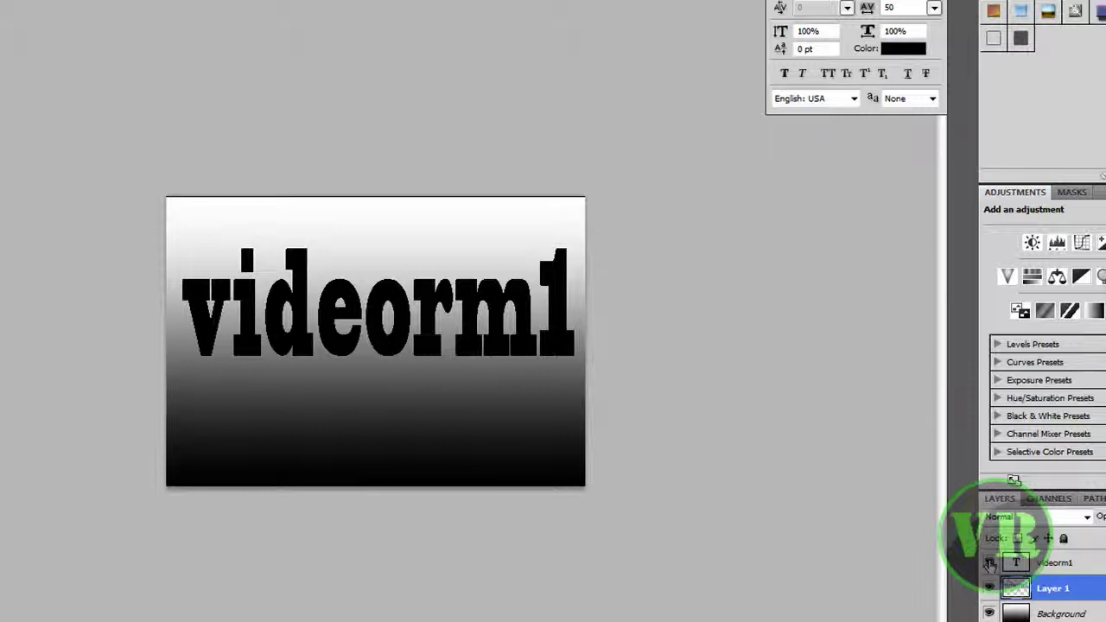
left_click(990, 562)
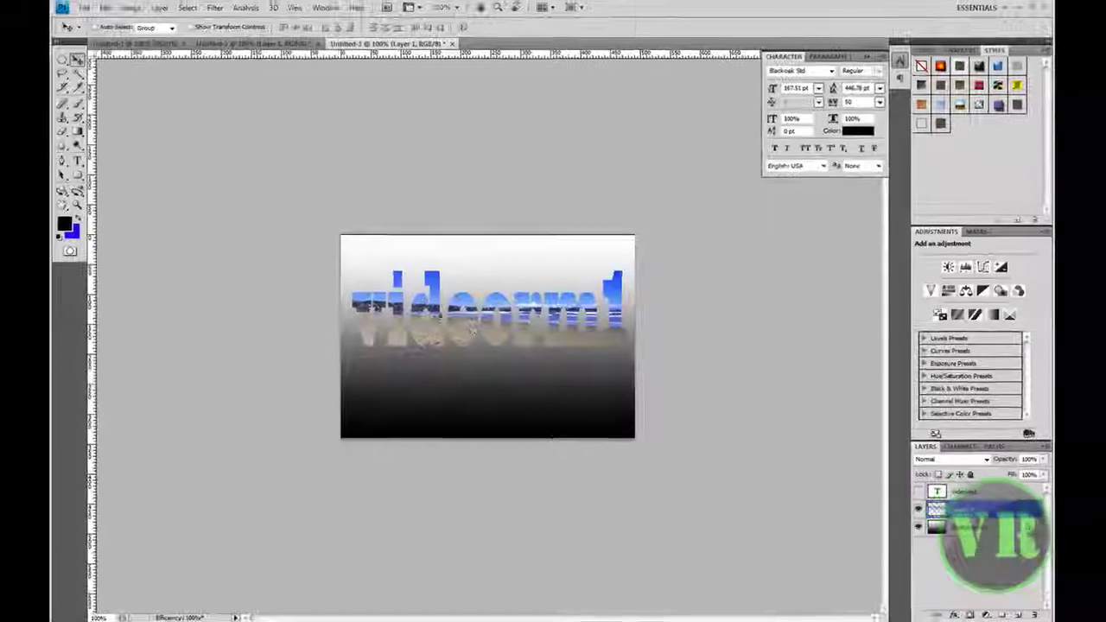
Step: Nudge the beach photo down and convert the Background into a regular layer named Layer 0
left_click_drag(437, 339, 439, 356)
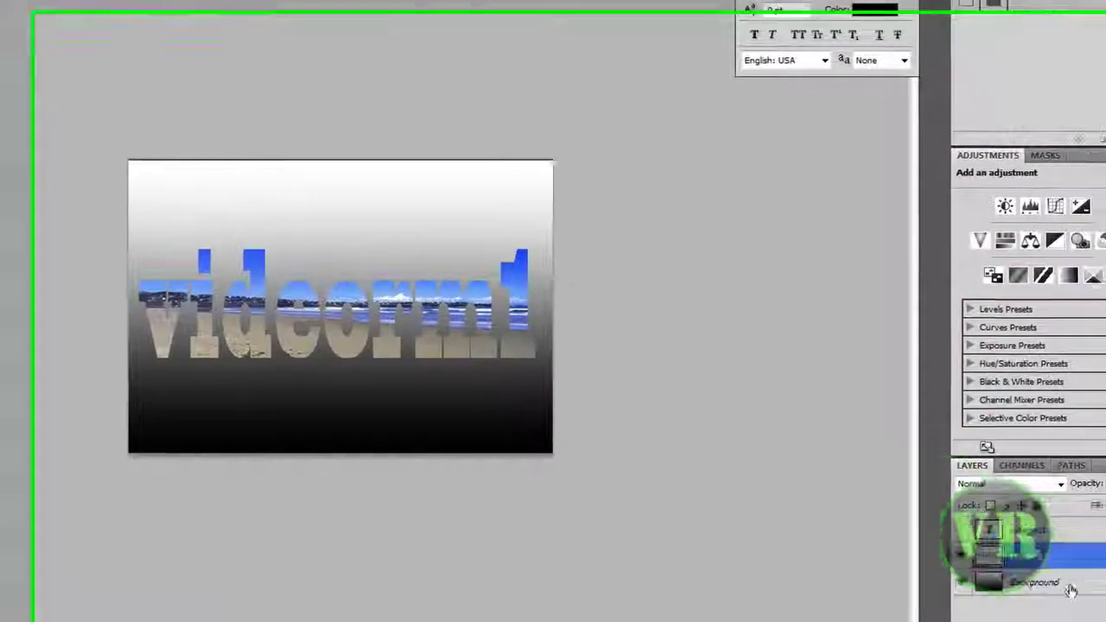
left_click(1105, 621)
double_click(1050, 574)
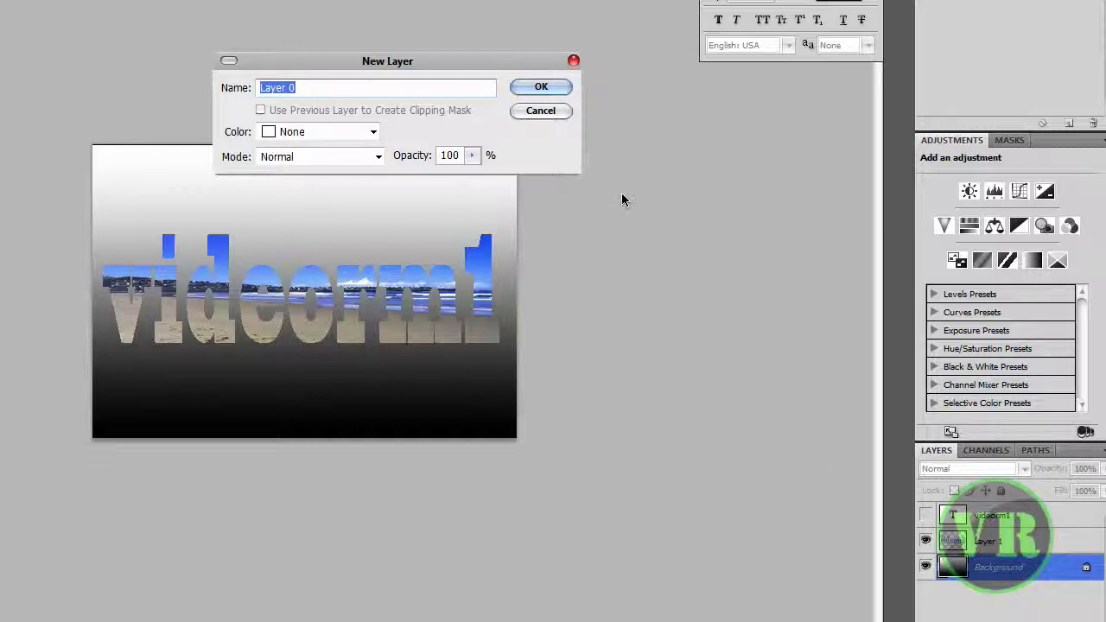
left_click(554, 87)
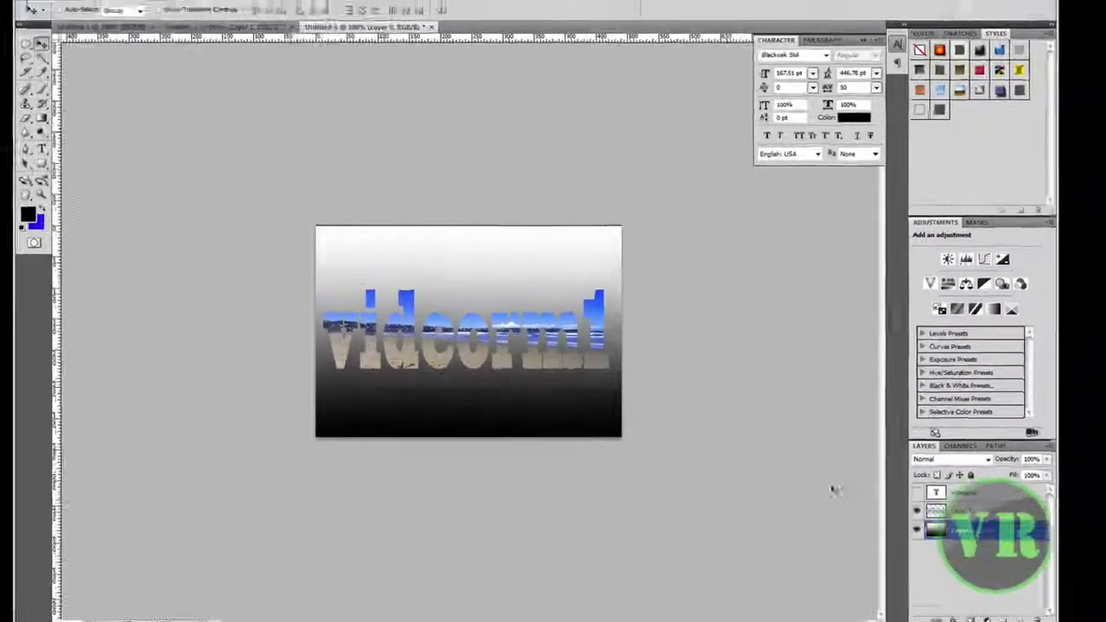
Step: Restore the gradient's position and move the Layer 1 beach photo up within the letters
left_click_drag(503, 370, 494, 339)
key("ctrl+z")
key("shift+Down")
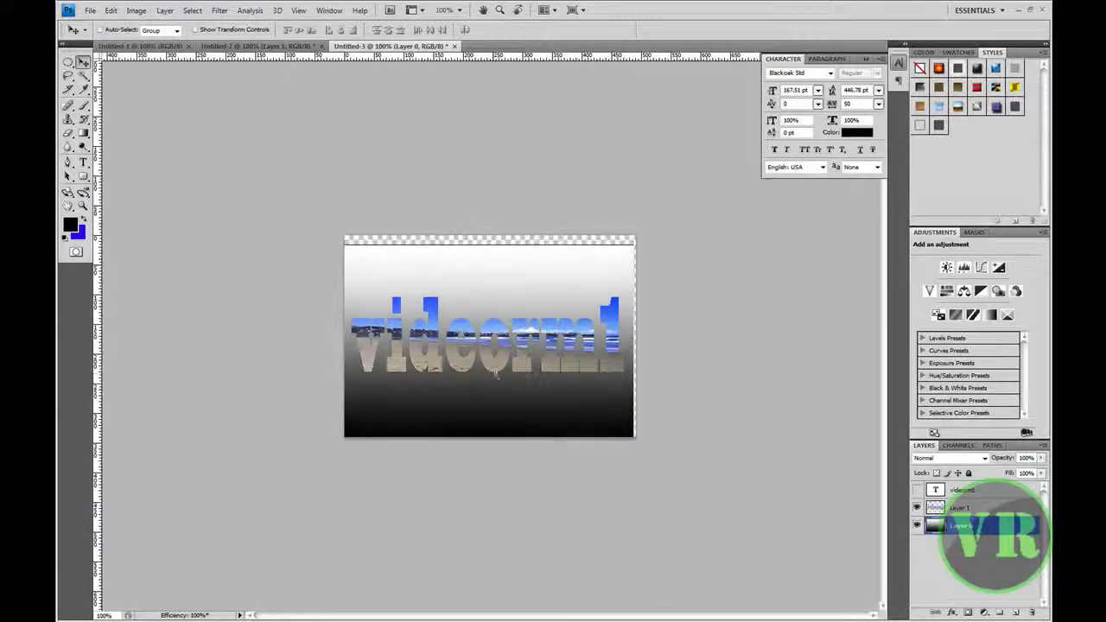
key("shift+Up")
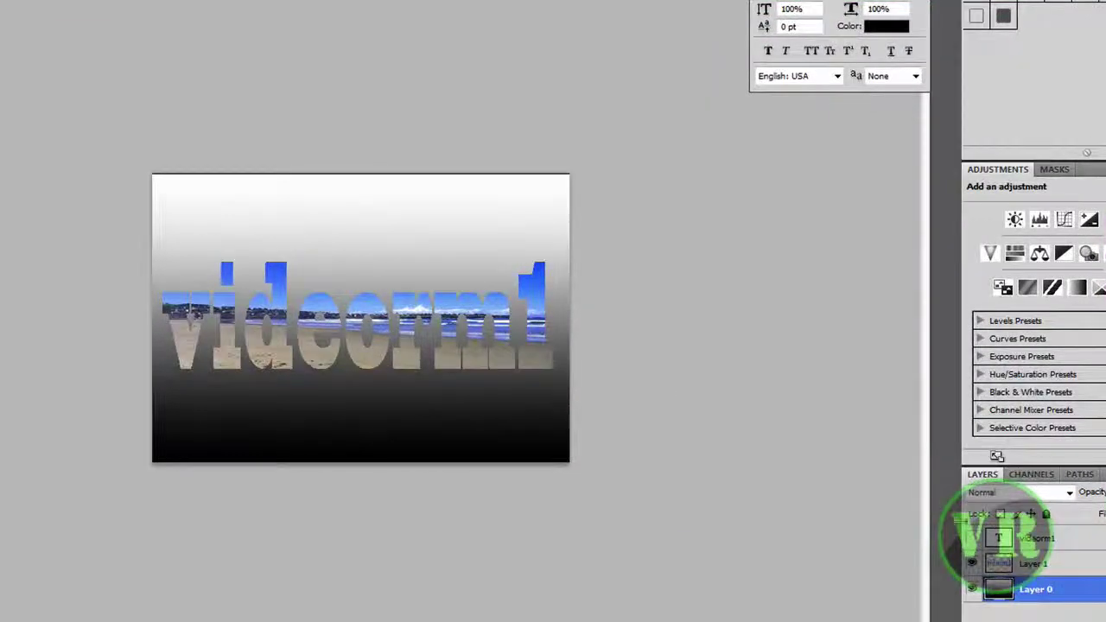
left_click(1032, 566)
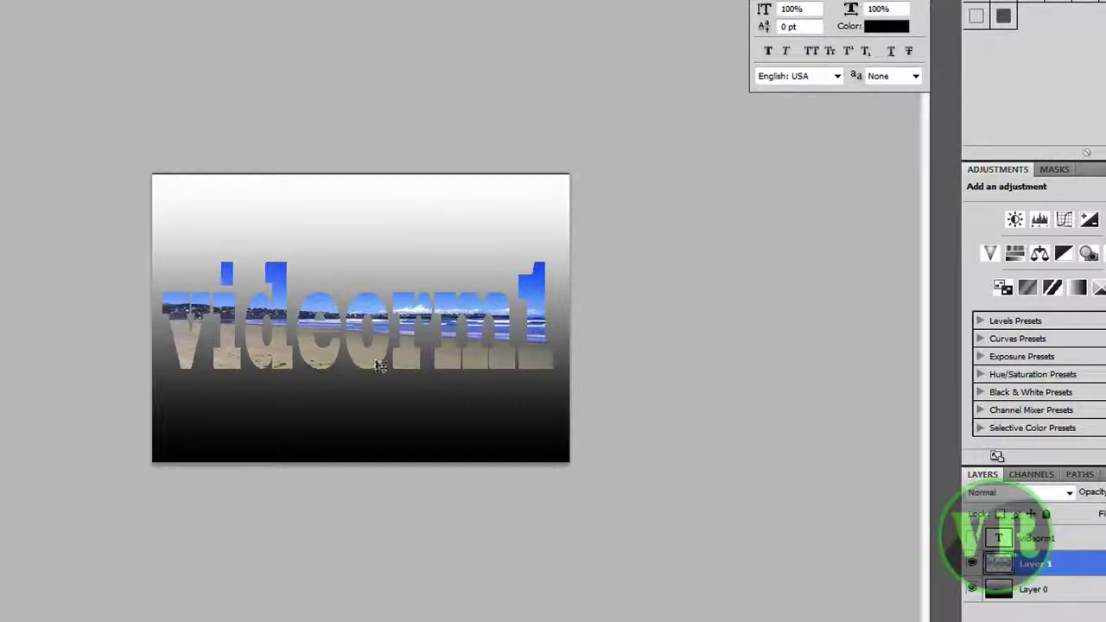
left_click_drag(371, 358, 369, 326)
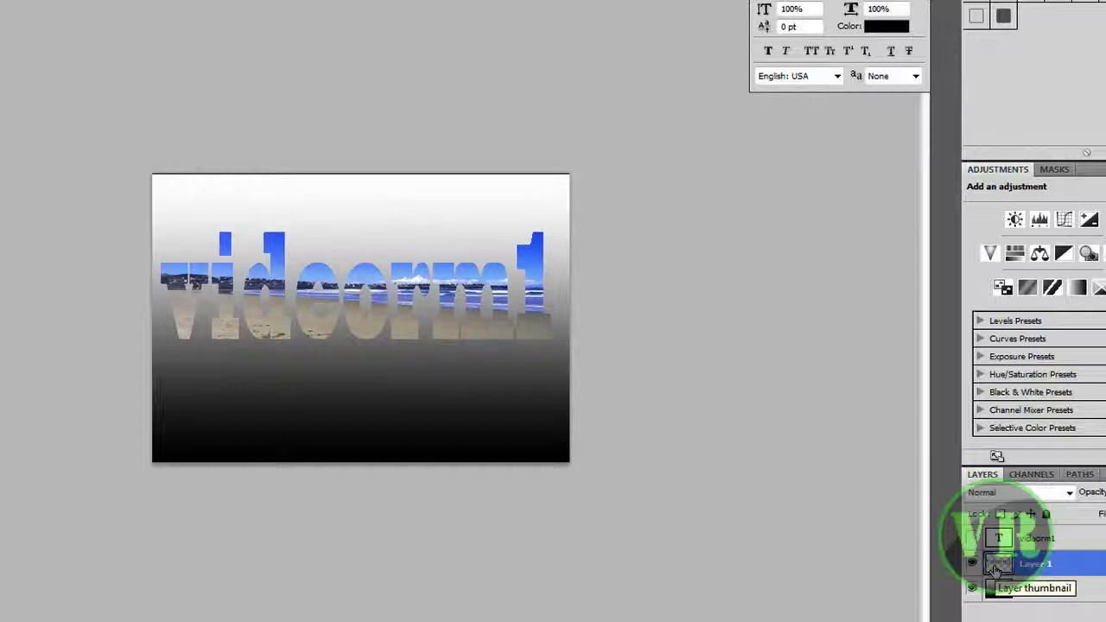
Step: Duplicate Layer 1 as Layer 1 copy and move it down below the original word
right_click(1052, 568)
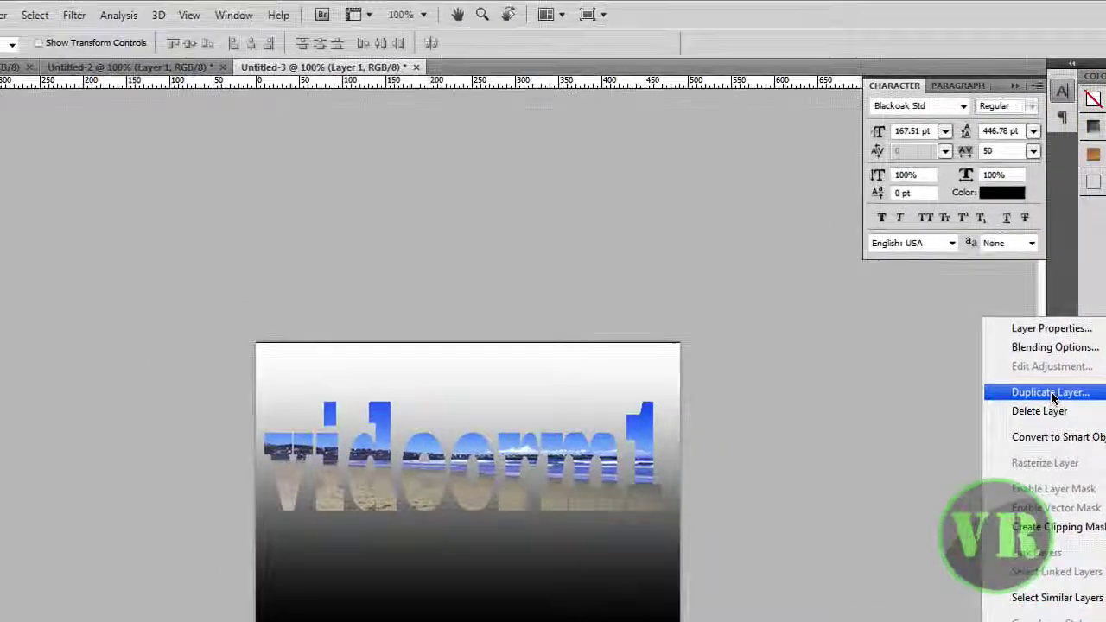
left_click(1000, 318)
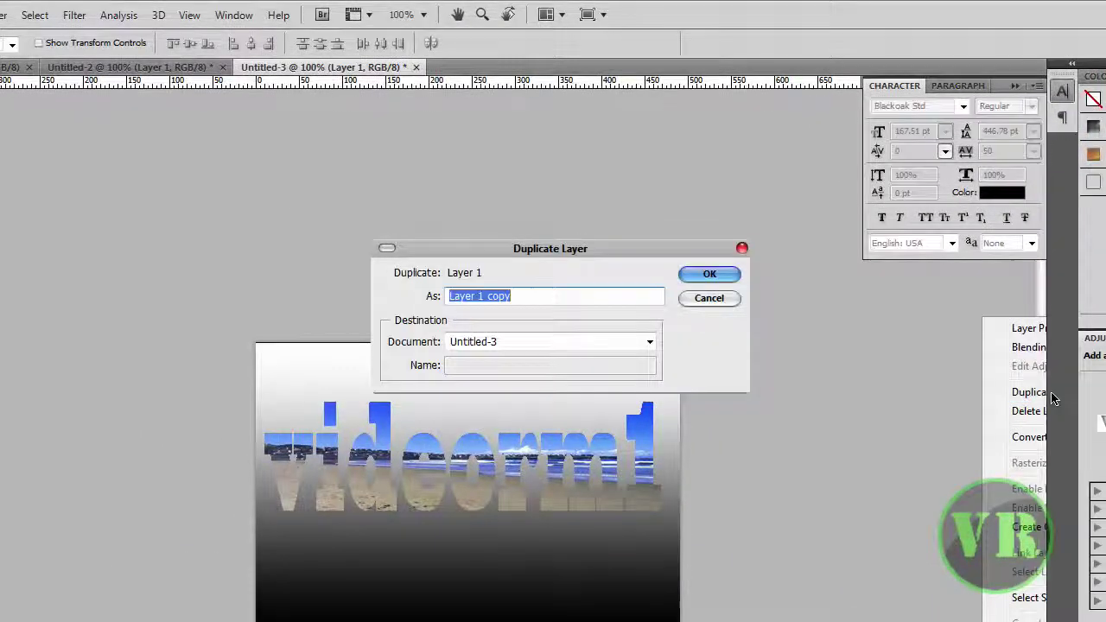
left_click(709, 274)
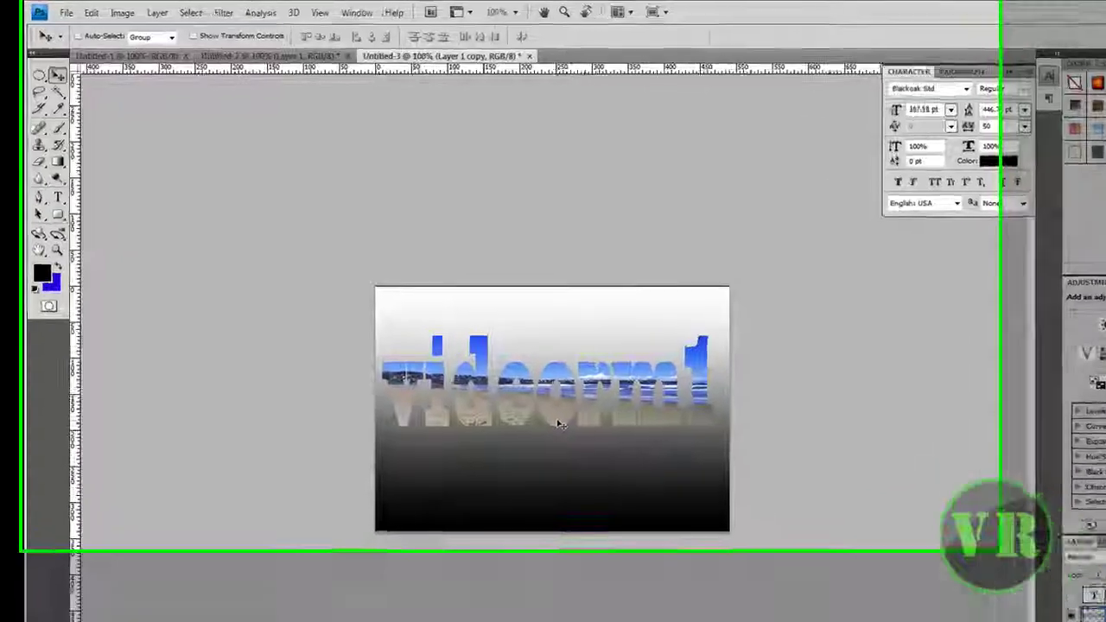
left_click_drag(495, 346, 493, 395)
left_click_drag(606, 550, 610, 589)
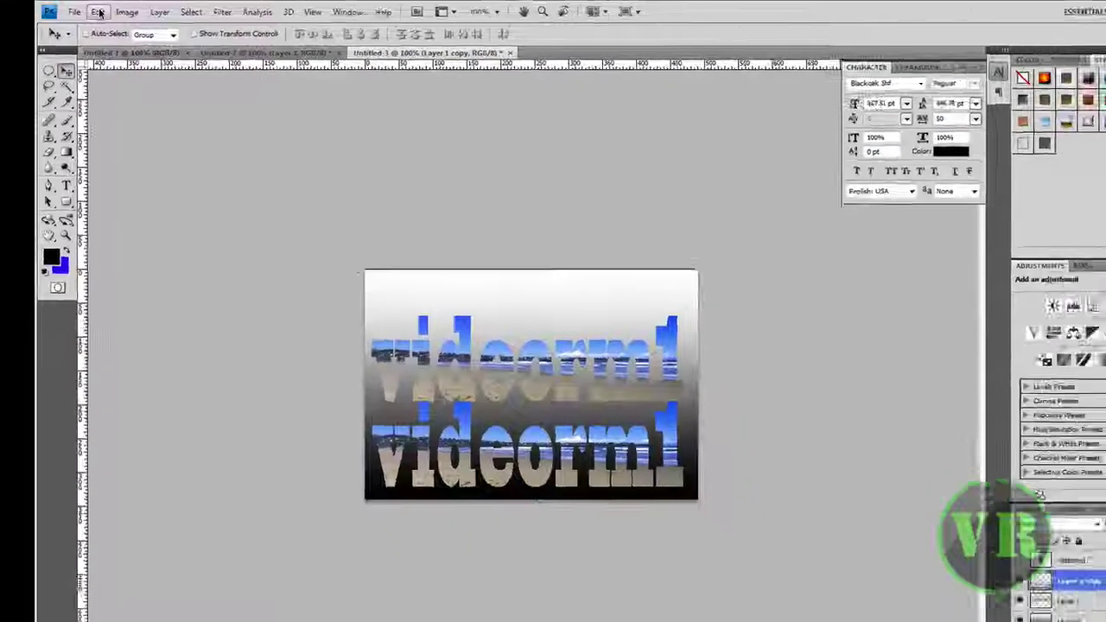
Step: Flip Layer 1 copy vertically so it becomes an upside-down reflection
left_click(77, 15)
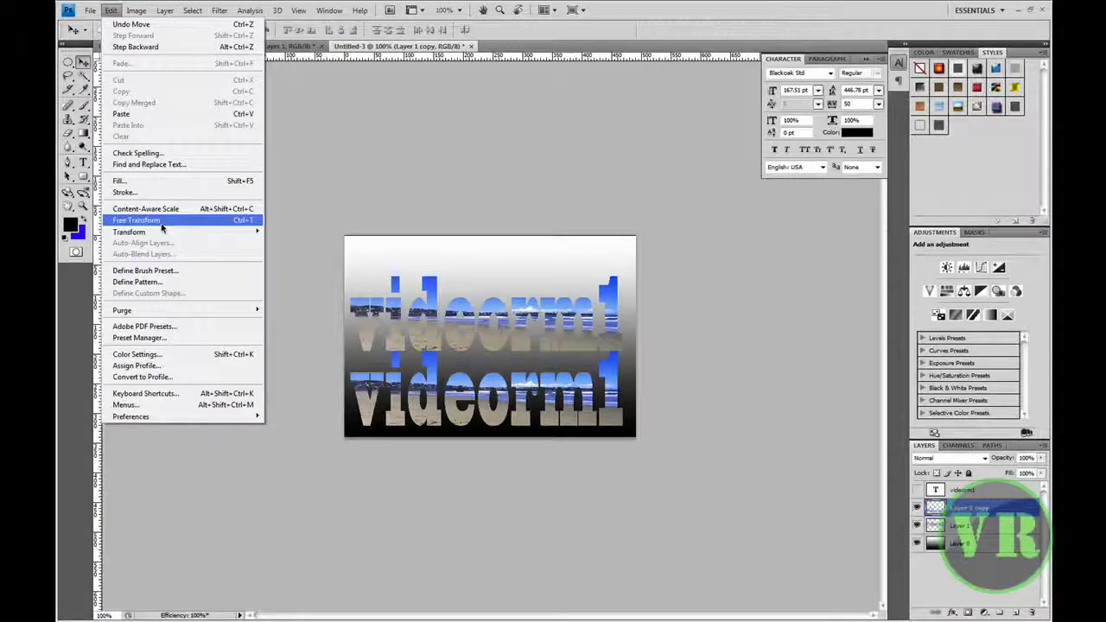
mouse_move(158, 233)
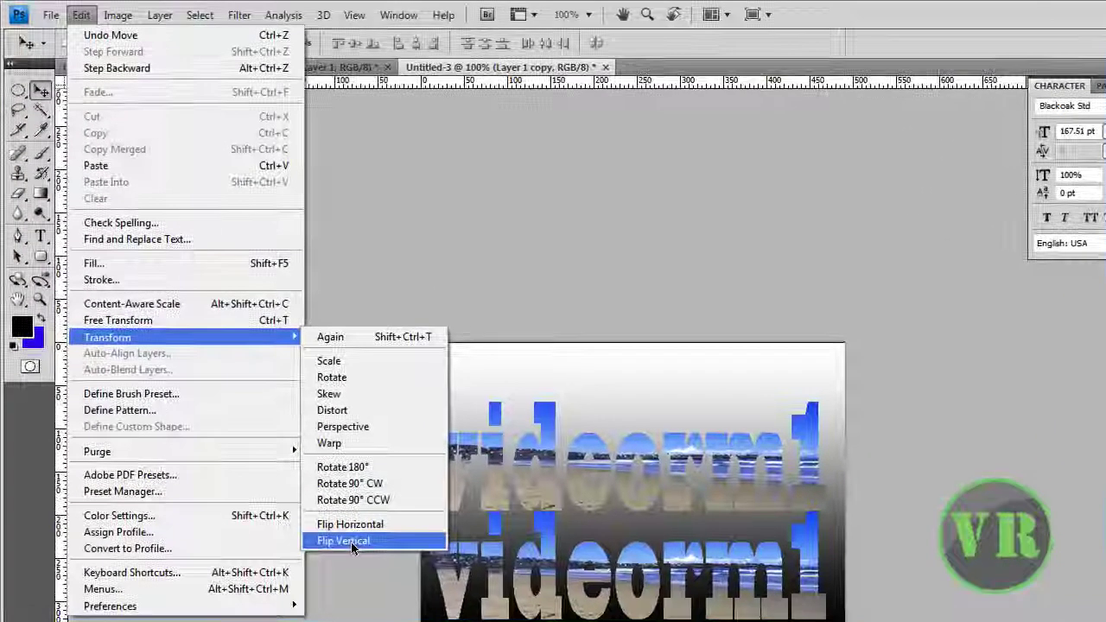
left_click(352, 545)
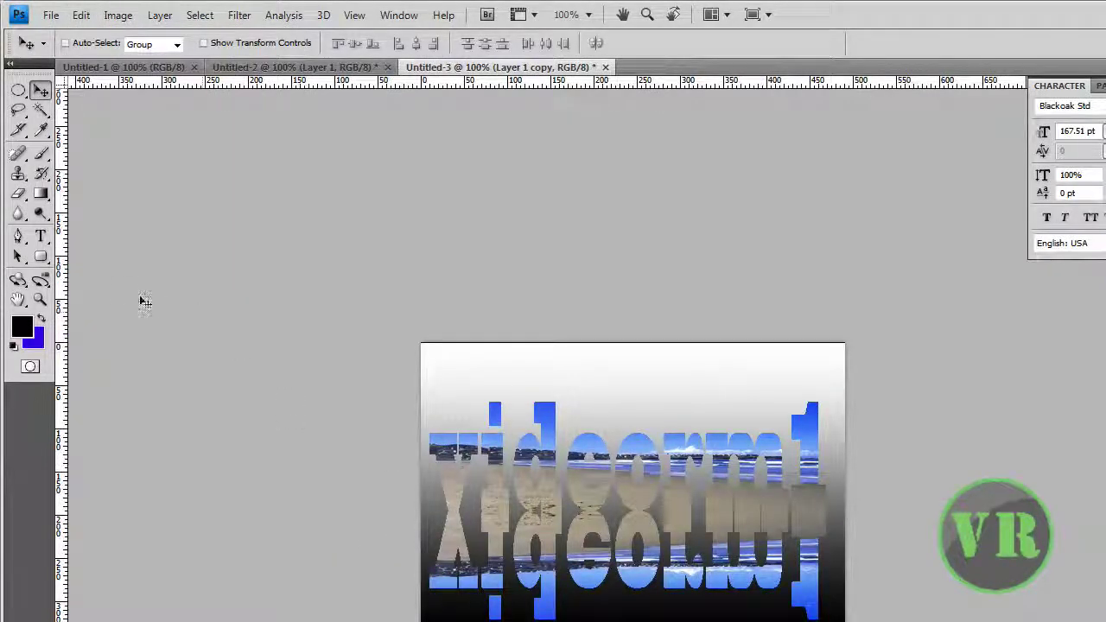
left_click(41, 194)
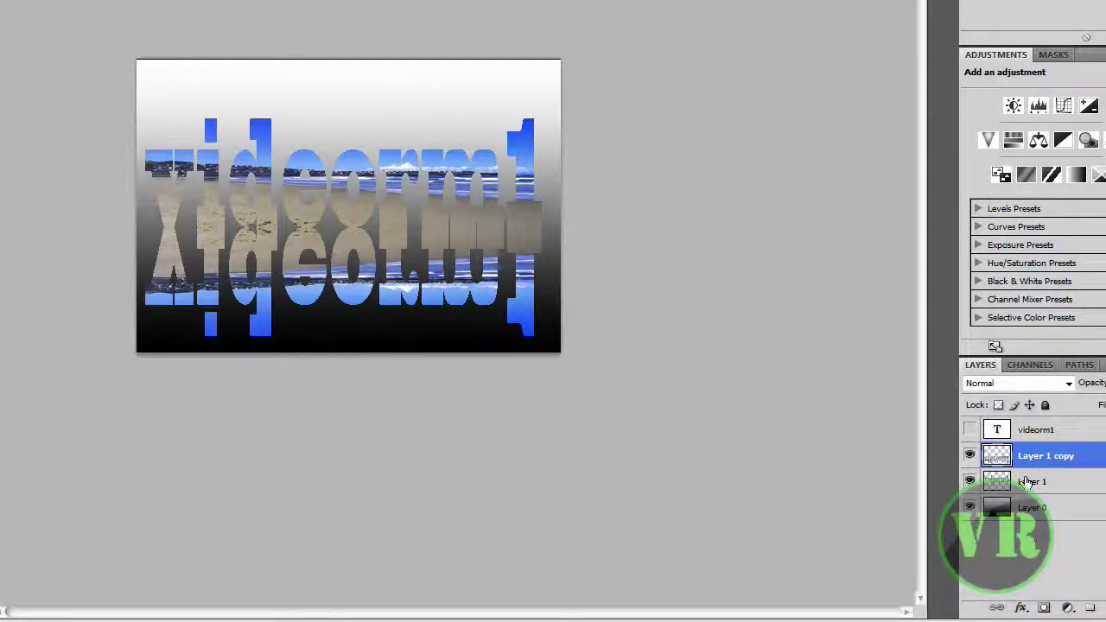
Step: Add a layer mask to Layer 1 copy and draw a fading gradient on it
left_click(1044, 610)
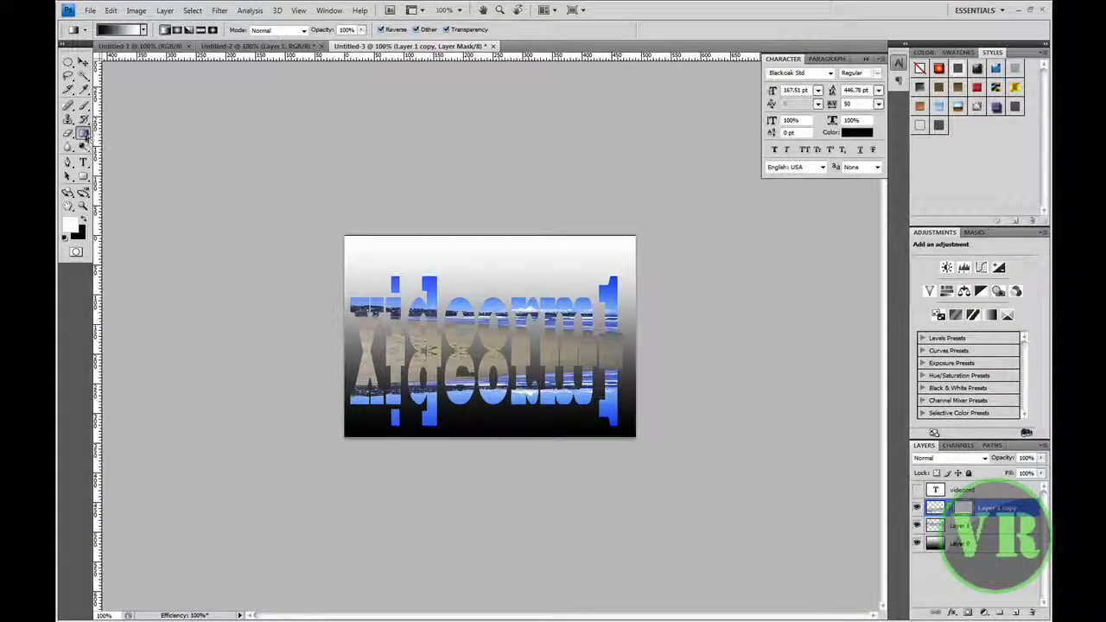
left_click(84, 134)
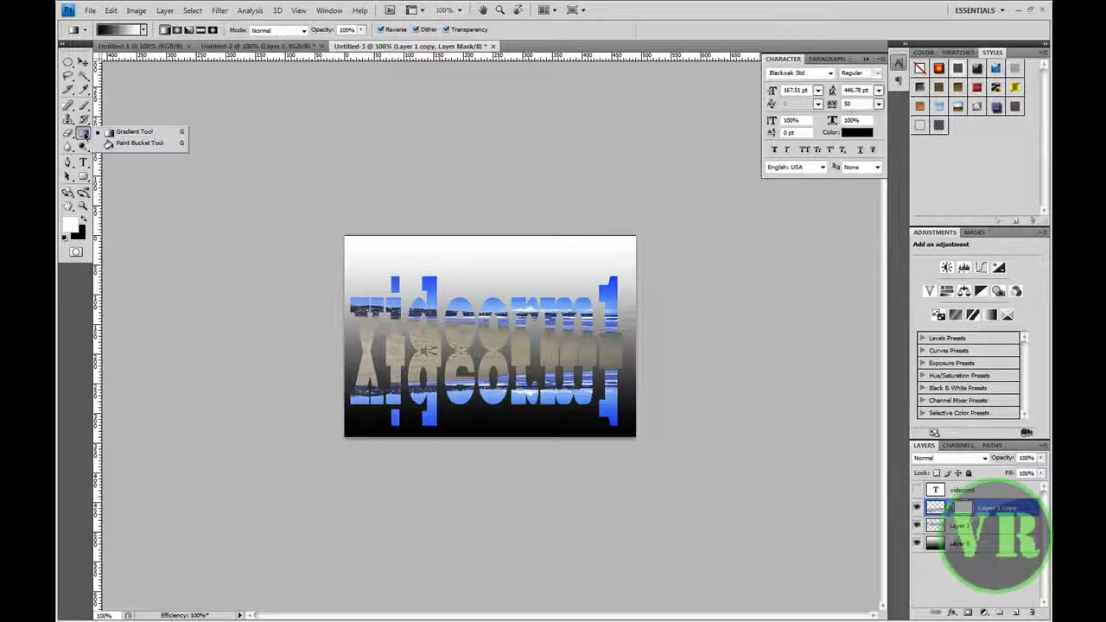
left_click(109, 143)
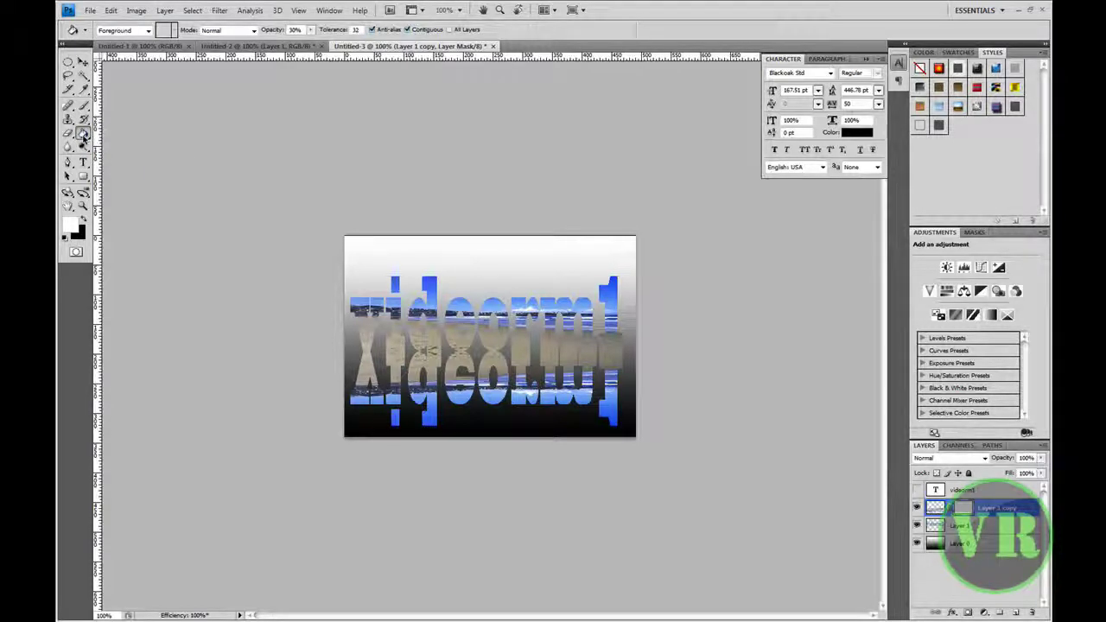
left_click(83, 136)
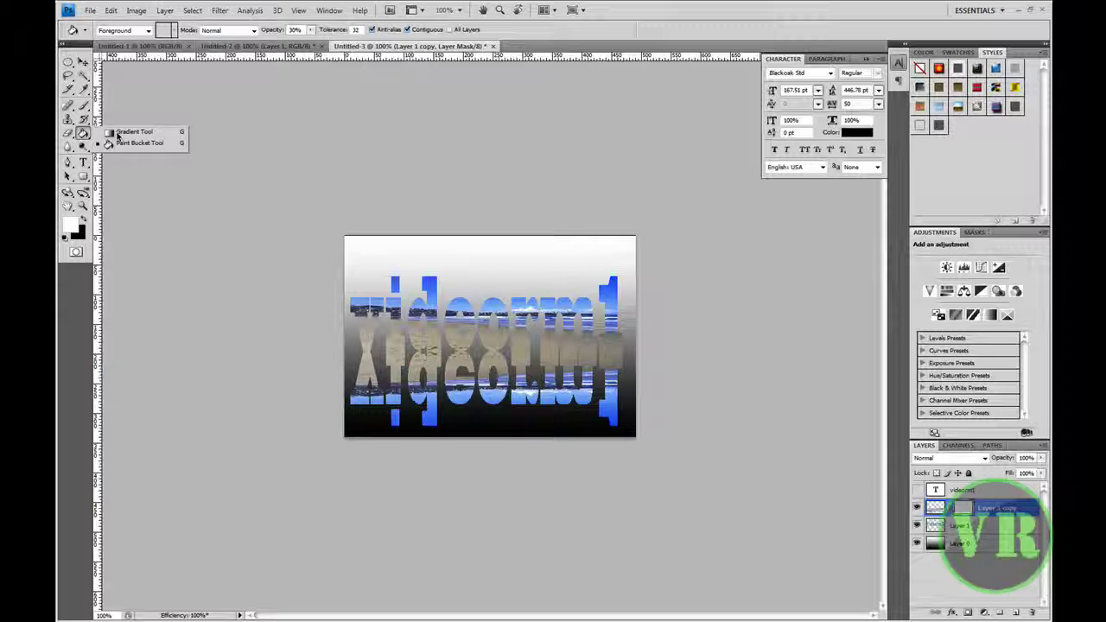
left_click(122, 132)
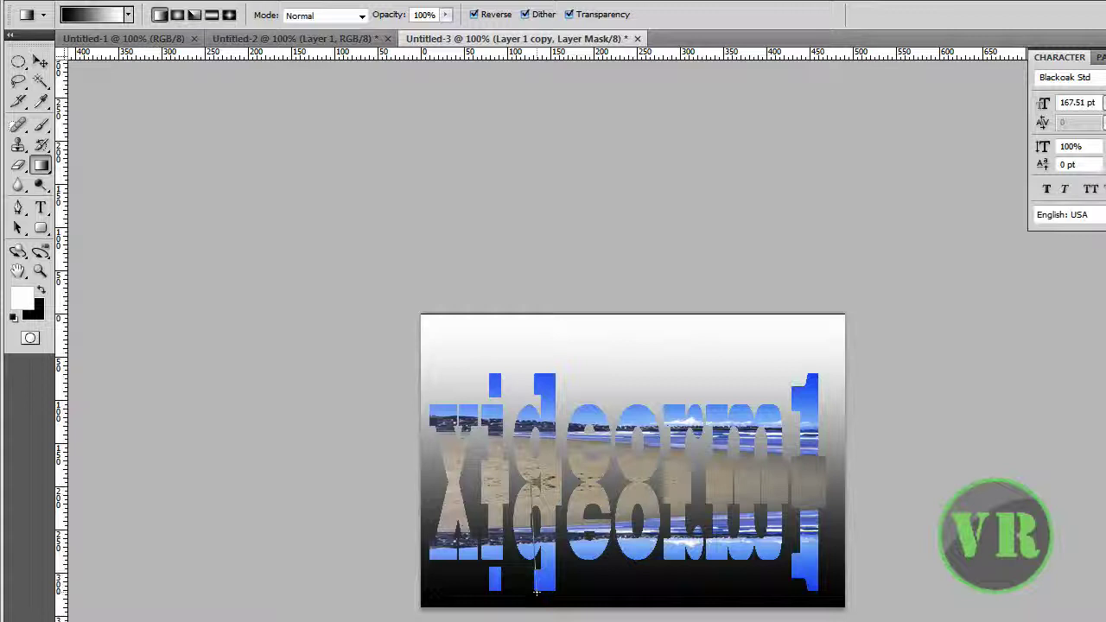
left_click_drag(536, 593, 536, 593)
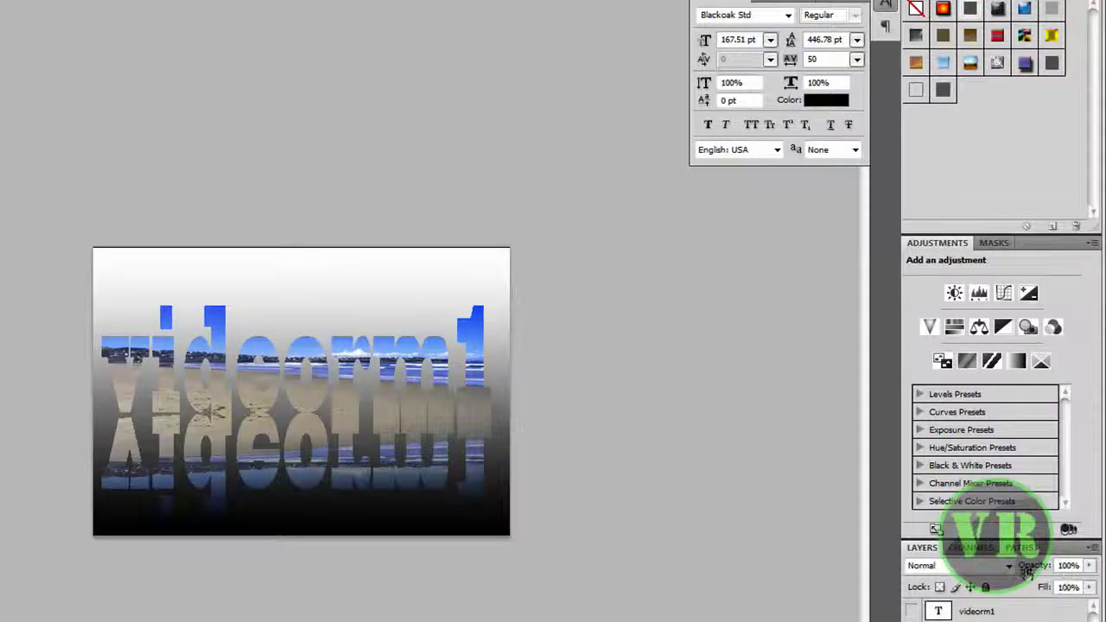
Step: Lower the reflection layer's opacity to 26%
left_click(1089, 566)
left_click_drag(1091, 586, 1056, 586)
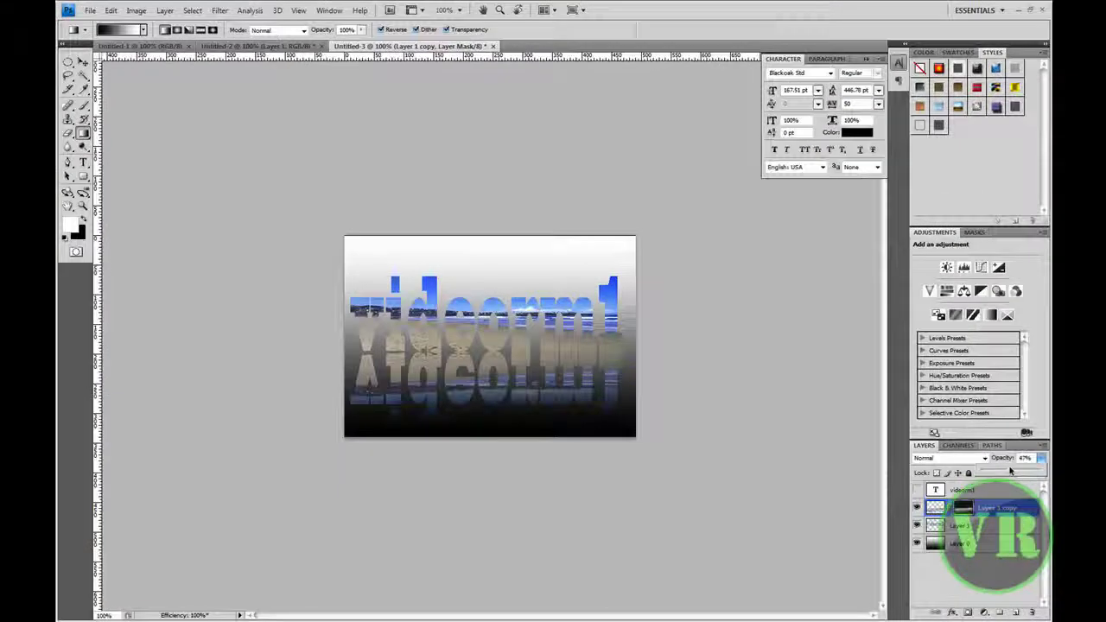
left_click_drag(1009, 469, 998, 467)
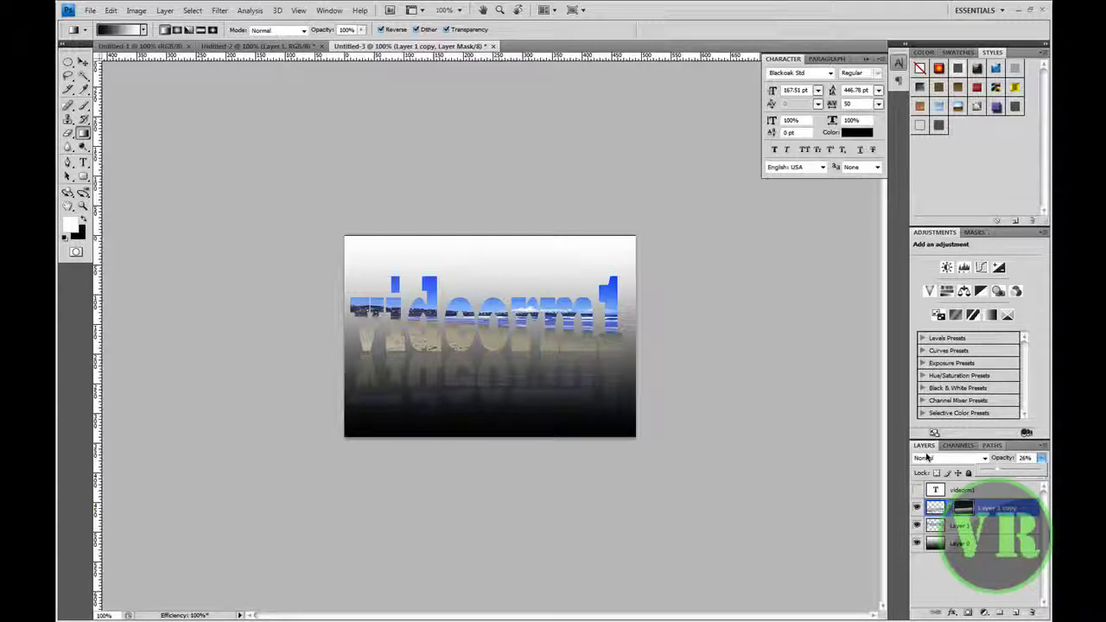
left_click(911, 473)
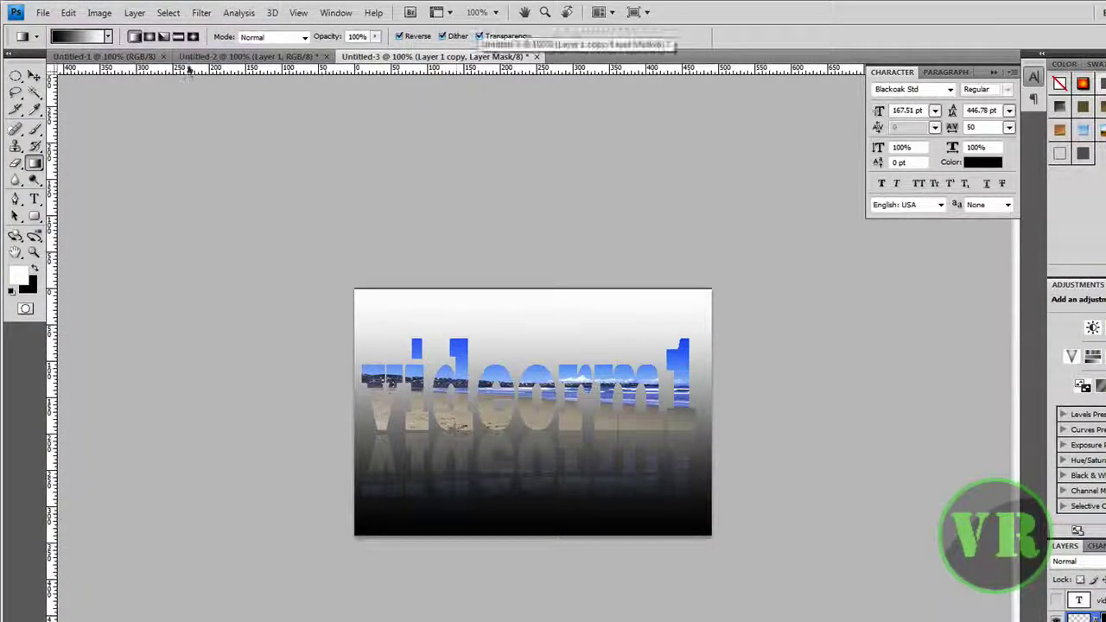
left_click(40, 13)
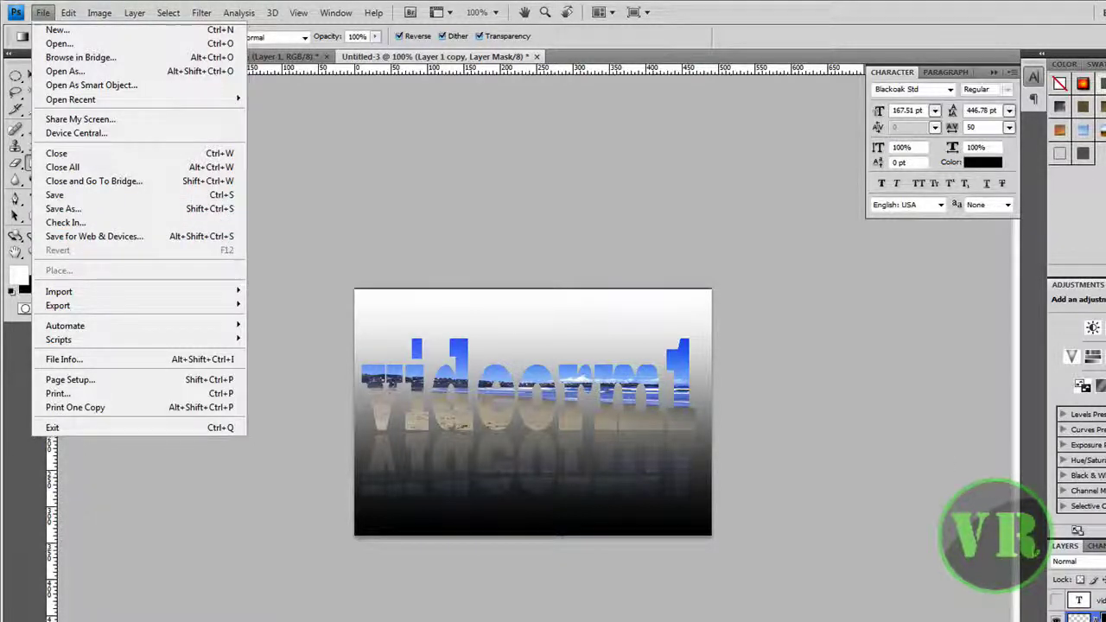
key("Escape")
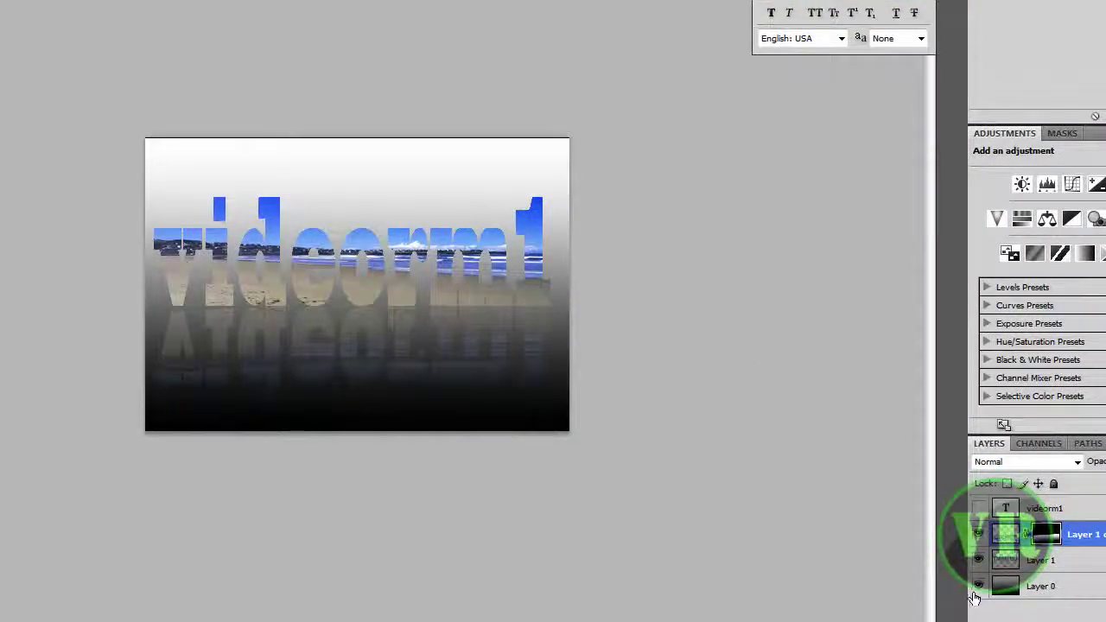
left_click(978, 586)
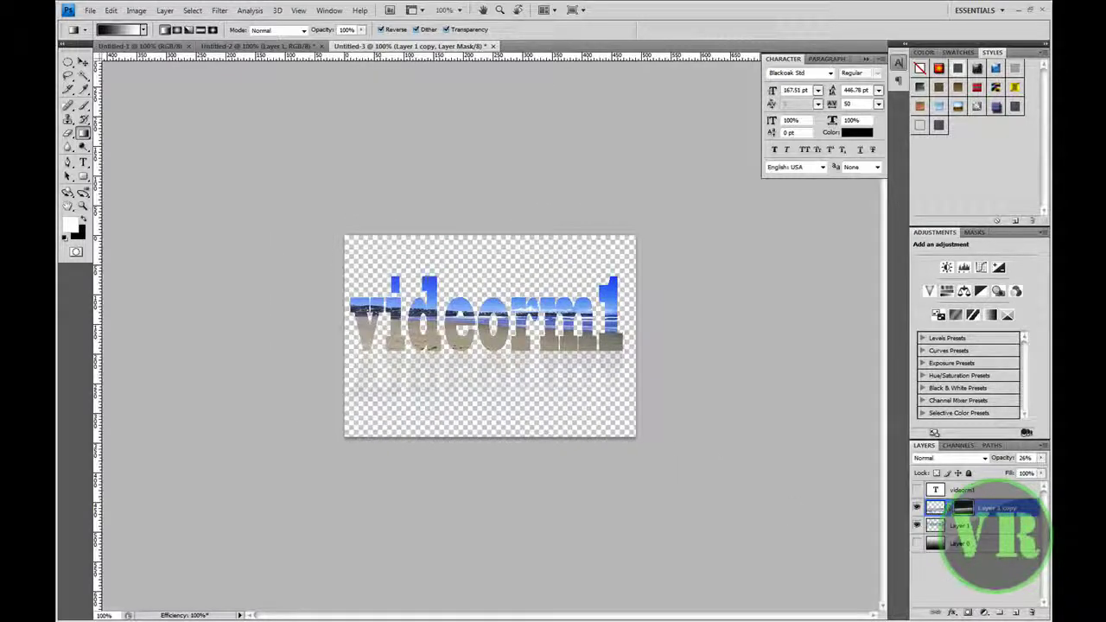
left_click(916, 542)
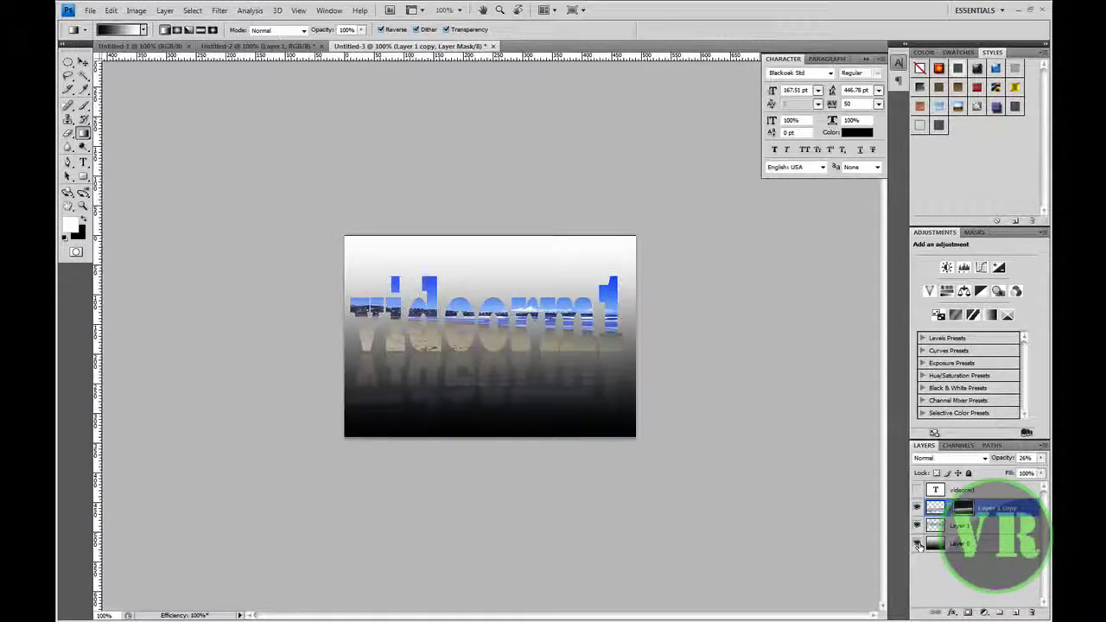